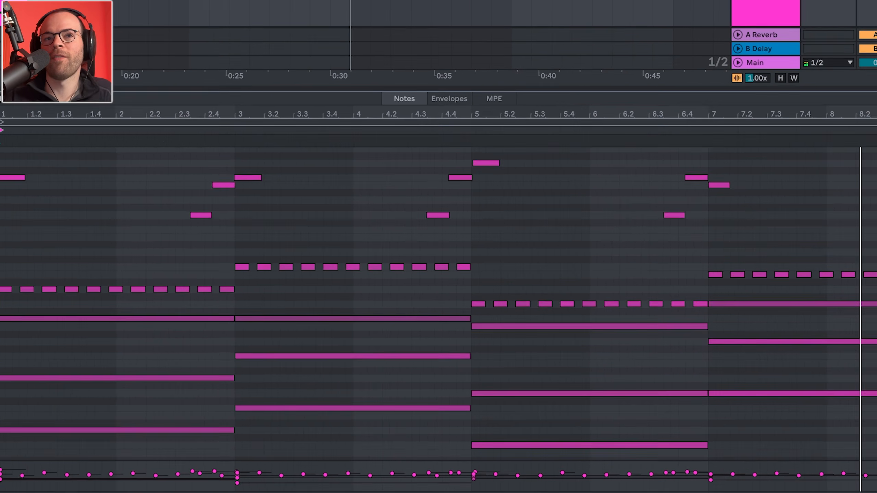
Deactivate the melody notes and the pulsing notes above the chords, leaving only the sustained chords for playback.
{"action": "left_click_drag", "start_coordinate": [861, 273], "coordinate": [33, 209]}
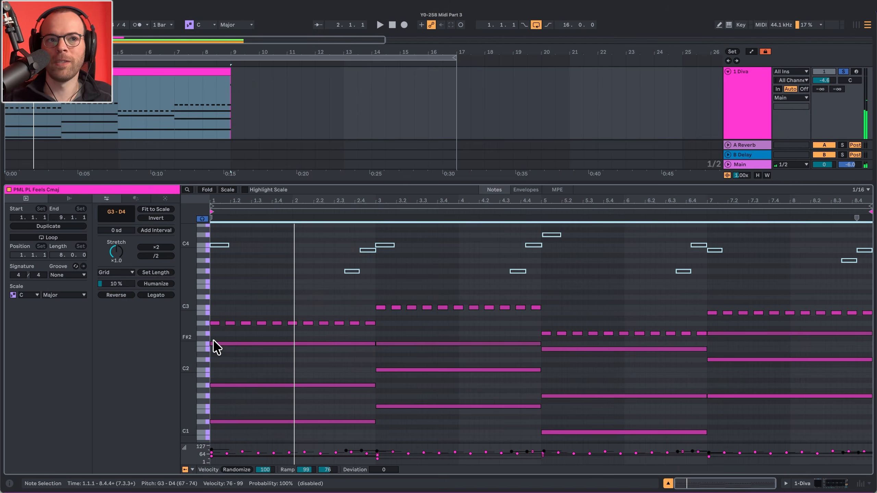
{"action": "left_click_drag", "start_coordinate": [213, 340], "coordinate": [699, 286]}
{"action": "left_click_drag", "start_coordinate": [701, 317], "coordinate": [867, 279]}
{"action": "key", "text": "0"}
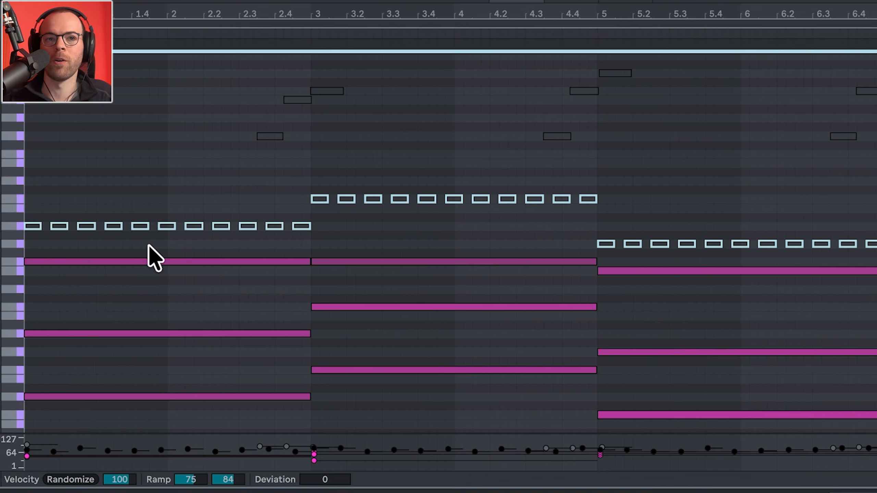
{"action": "key", "text": "space"}
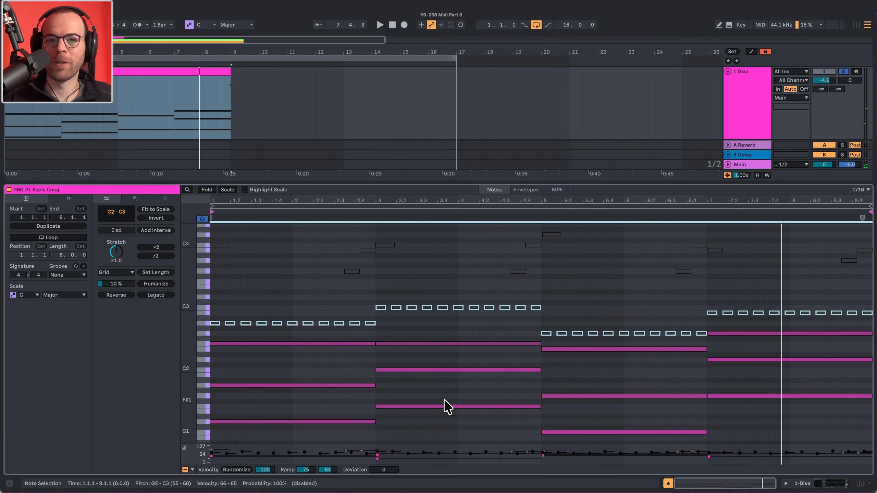
Examine the voicings of the first two chords in bars 1–4, selecting their notes and listening to the chord playback.
{"action": "left_click_drag", "start_coordinate": [344, 432], "coordinate": [340, 343]}
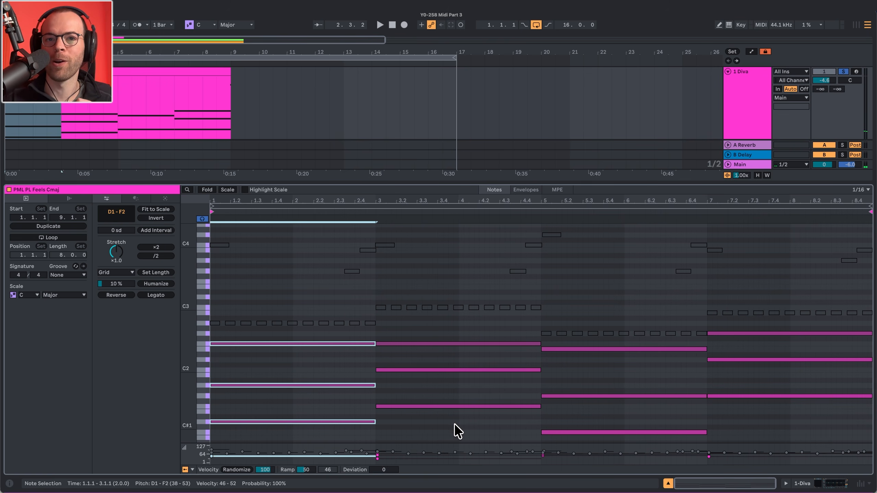
{"action": "left_click_drag", "start_coordinate": [454, 424], "coordinate": [449, 344]}
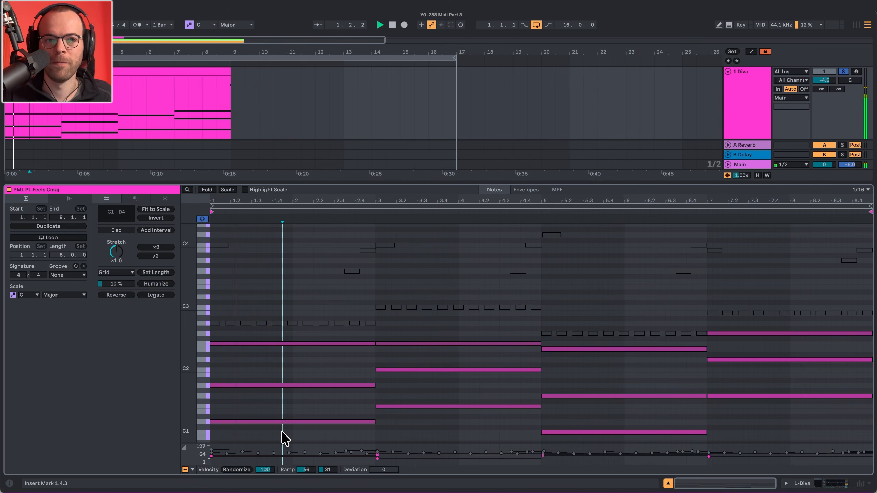
{"action": "key", "text": "space"}
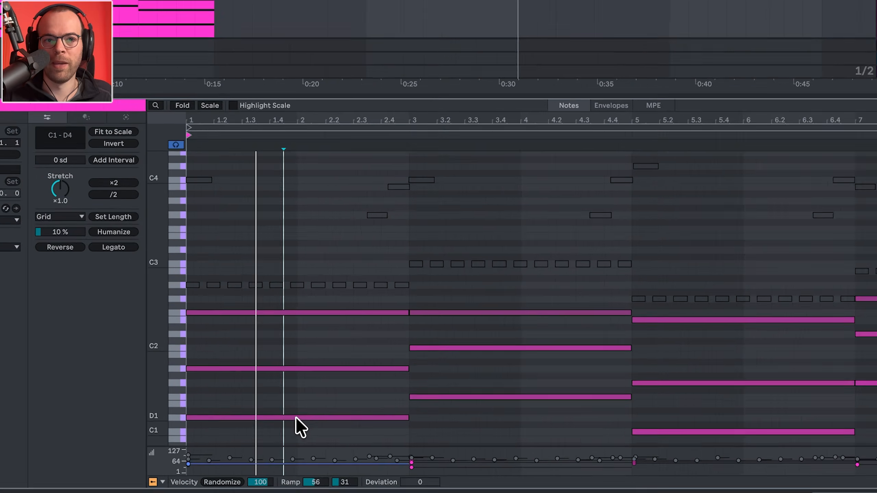
{"action": "left_click", "coordinate": [291, 422]}
{"action": "left_click", "coordinate": [292, 385]}
{"action": "left_click", "coordinate": [294, 305]}
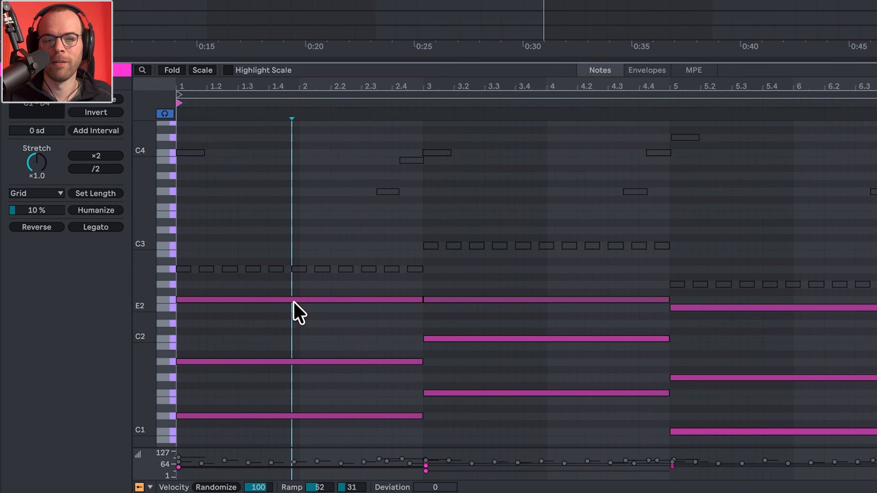
Try the first chord's top F2 note one octave lower, restore it to F2, and audition the chord progression.
{"action": "left_click", "coordinate": [293, 300]}
{"action": "key", "text": "shift+Down"}
{"action": "key", "text": "shift+Up"}
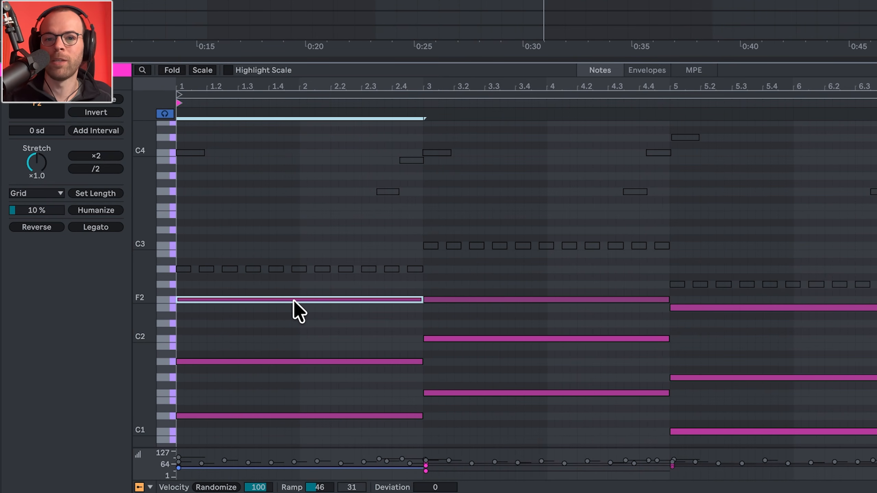
{"action": "key", "text": "space"}
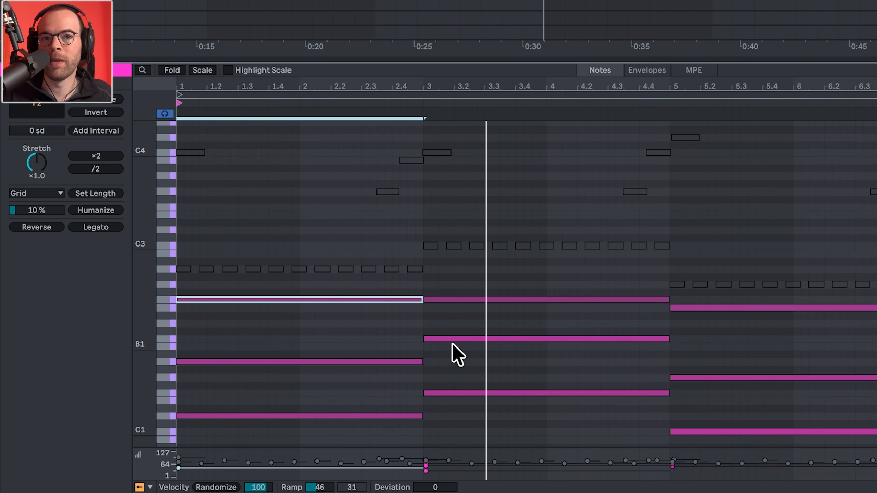
{"action": "key", "text": "space"}
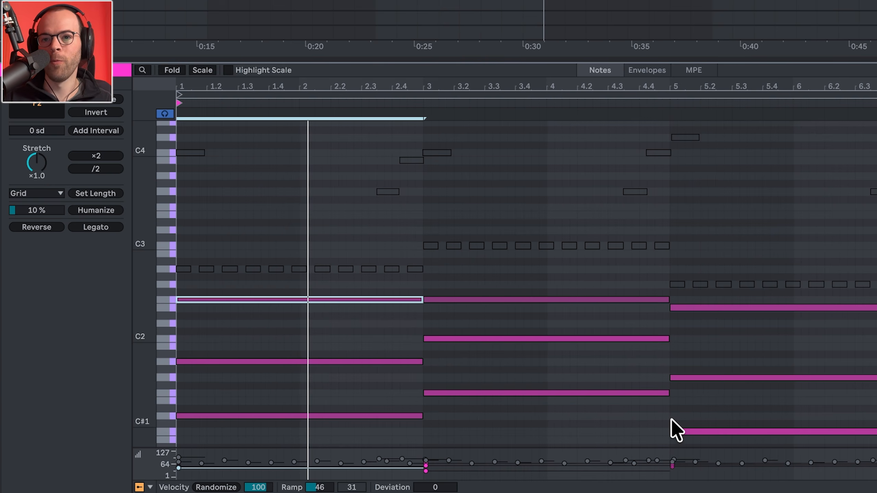
Try the top E2 note of the bar 5 chord one octave lower, moving it back up to E2.
{"action": "left_click", "coordinate": [714, 307]}
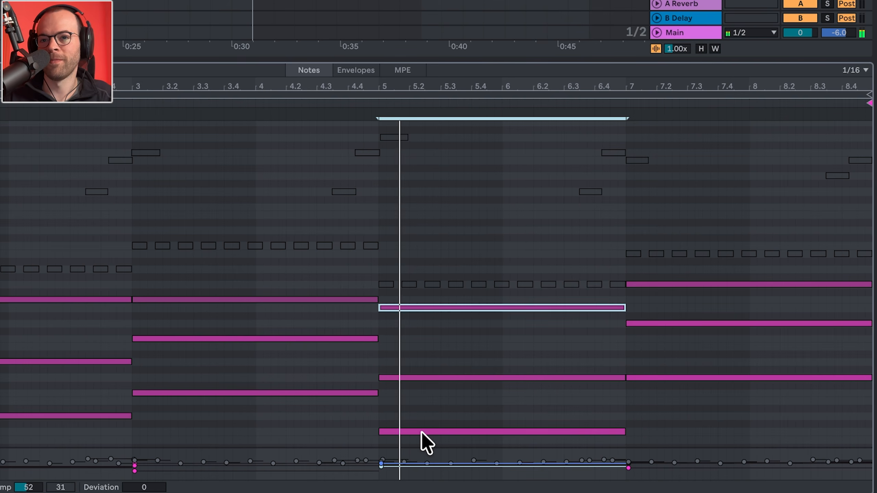
{"action": "key", "text": "shift+Down"}
{"action": "key", "text": "shift+Up"}
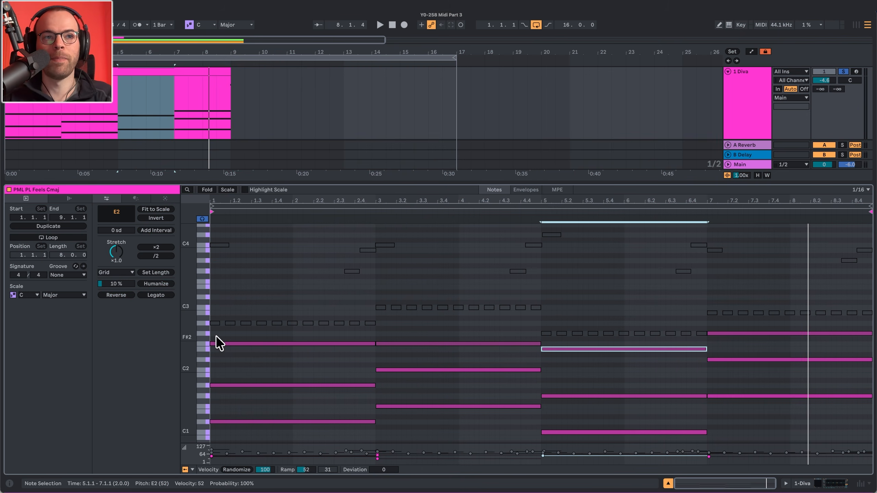
Reactivate the pulsing notes above the chords in bars 1–6 and in bars 7–8.
{"action": "left_click_drag", "start_coordinate": [215, 337], "coordinate": [703, 294]}
{"action": "key", "text": "0"}
{"action": "left_click_drag", "start_coordinate": [709, 322], "coordinate": [865, 304]}
{"action": "key", "text": "0"}
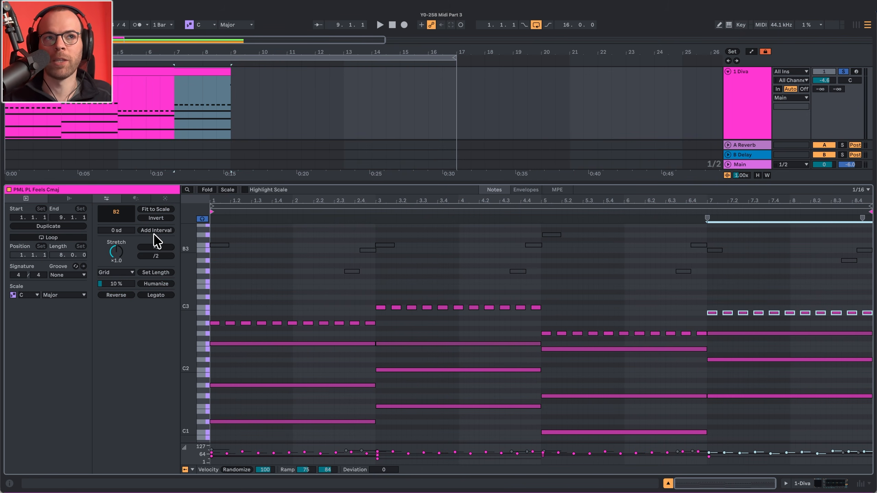
Try the pulsing notes in bars 1–2 one octave lower and return them to their original pitch.
{"action": "left_click_drag", "start_coordinate": [211, 283], "coordinate": [375, 310]}
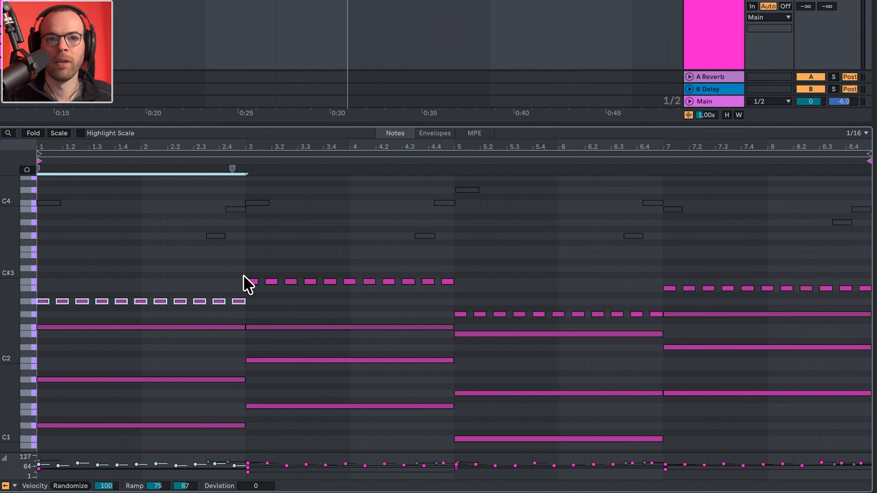
{"action": "key", "text": "shift+Down"}
{"action": "key", "text": "shift+Up"}
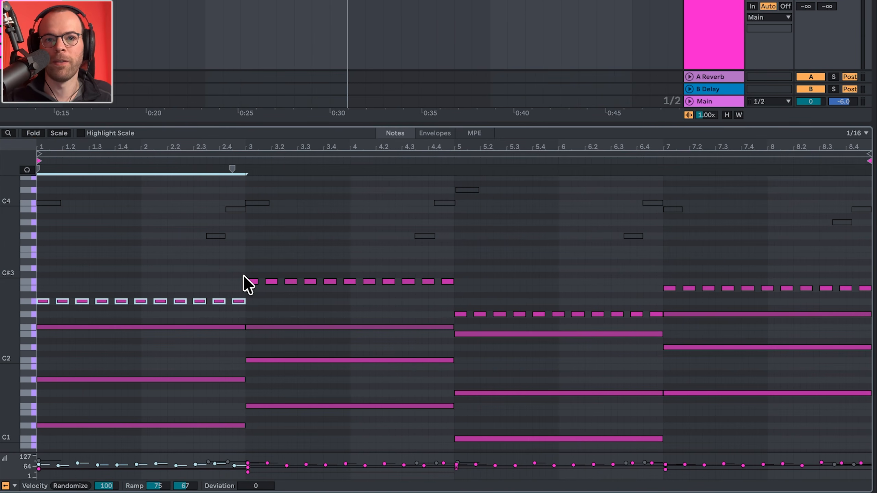
Try the remaining pulsing notes, including the B2 group in bars 7–8, one octave lower and move them back up.
{"action": "scroll", "coordinate": [243, 275], "scroll_direction": "up", "scroll_amount": 2}
{"action": "mouse_move", "coordinate": [252, 329]}
{"action": "left_mouse_down"}
{"action": "mouse_move", "coordinate": [416, 300]}
{"action": "mouse_move", "coordinate": [869, 265]}
{"action": "left_mouse_up"}
{"action": "scroll", "coordinate": [482, 313], "scroll_direction": "down", "scroll_amount": 2}
{"action": "key", "text": "shift+Down"}
{"action": "key", "text": "shift+Up"}
{"action": "left_click", "coordinate": [662, 290]}
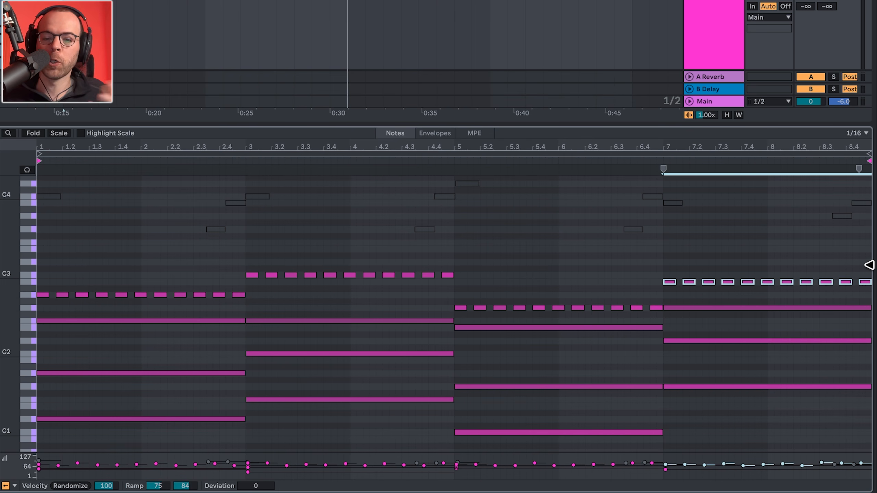
{"action": "key", "text": "shift+Down"}
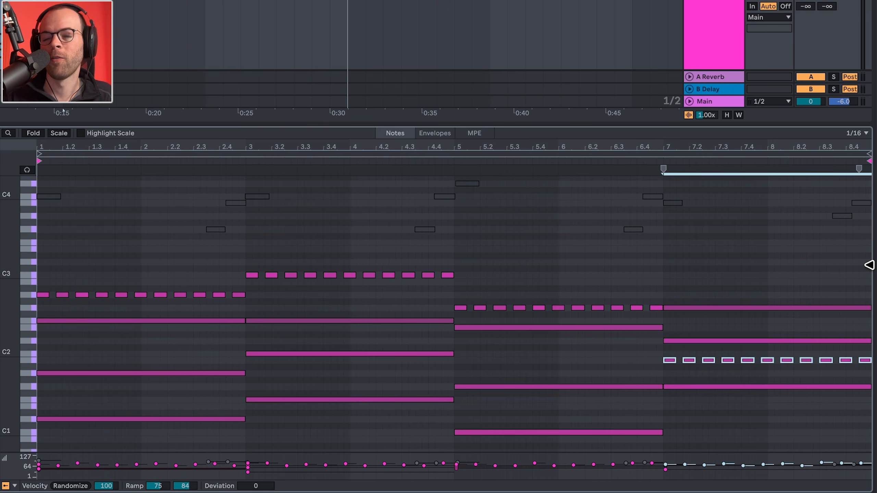
{"action": "key", "text": "shift+Up"}
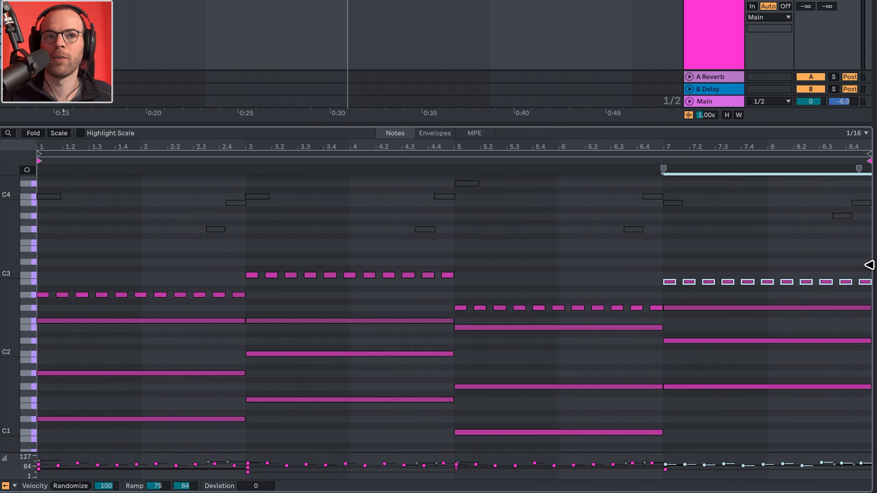
Play the layered clip and examine the melody, from its opening C4 note to the highest note at bar 5.
{"action": "key", "text": "space"}
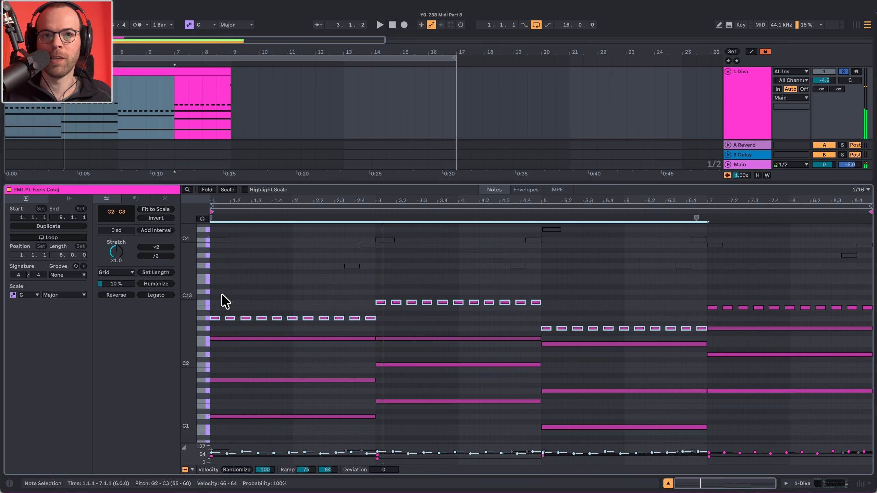
{"action": "key", "text": "space"}
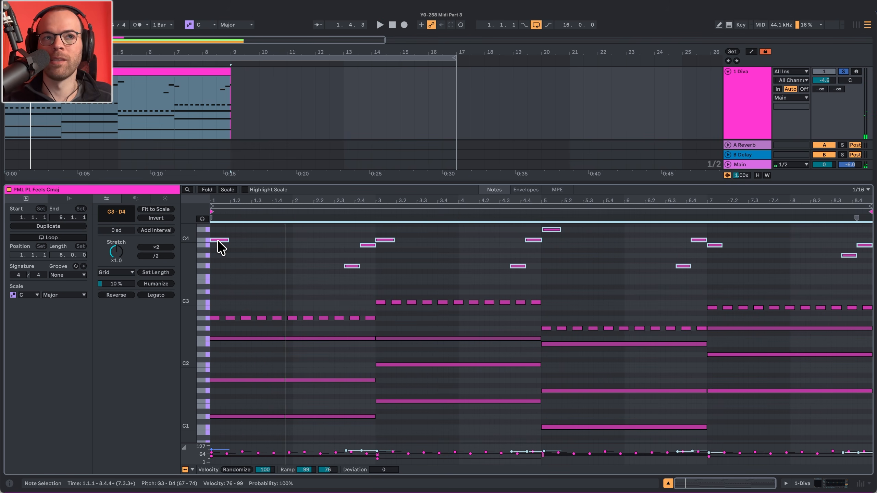
{"action": "left_click", "coordinate": [219, 241]}
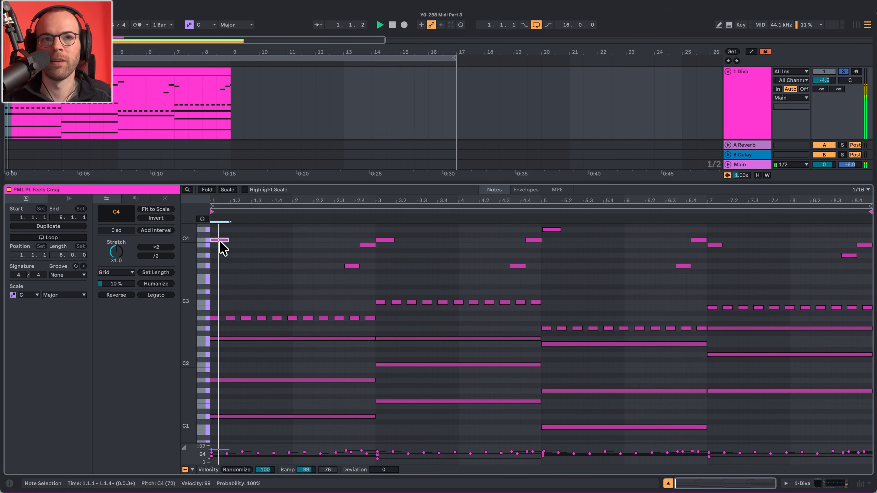
{"action": "left_click_drag", "start_coordinate": [205, 260], "coordinate": [326, 260]}
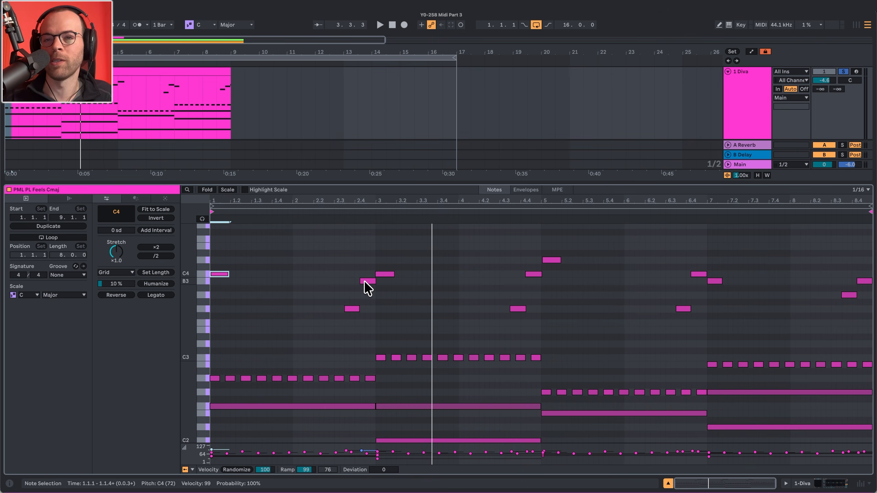
{"action": "left_click", "coordinate": [552, 262]}
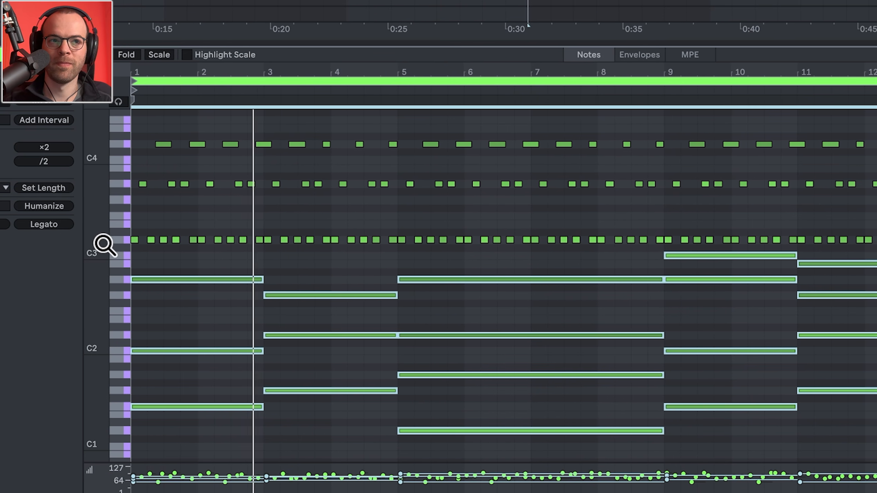
Play and examine the opening bars of the green clip's three-pitch rhythmic pattern, including its D3 and A3 notes.
{"action": "left_click", "coordinate": [146, 255]}
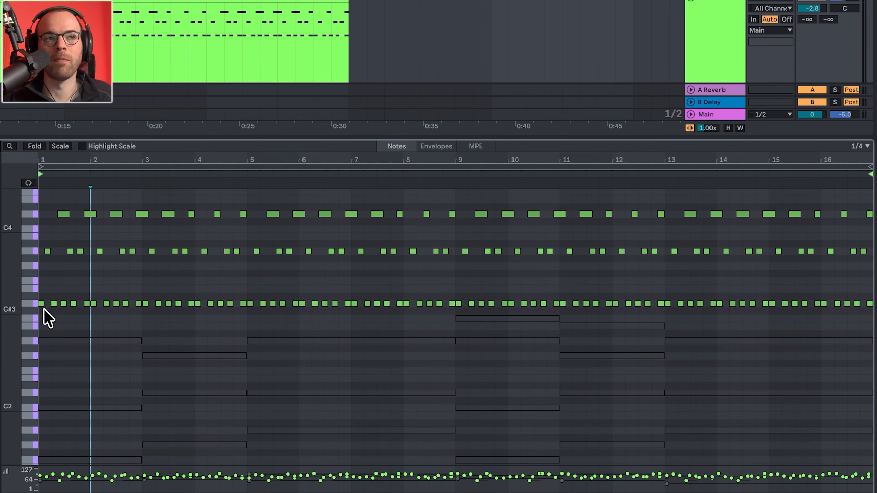
{"action": "left_click_drag", "start_coordinate": [46, 161], "coordinate": [17, 291]}
{"action": "key", "text": "space"}
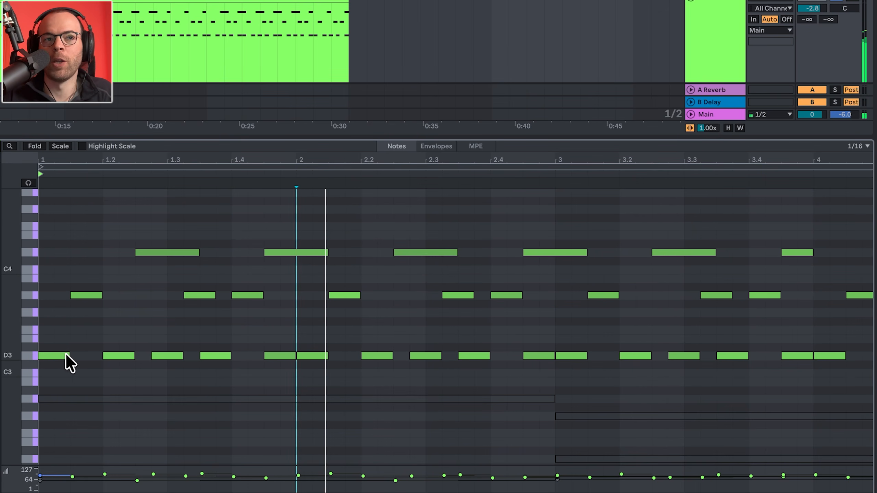
{"action": "key", "text": "space"}
{"action": "left_click", "coordinate": [84, 295]}
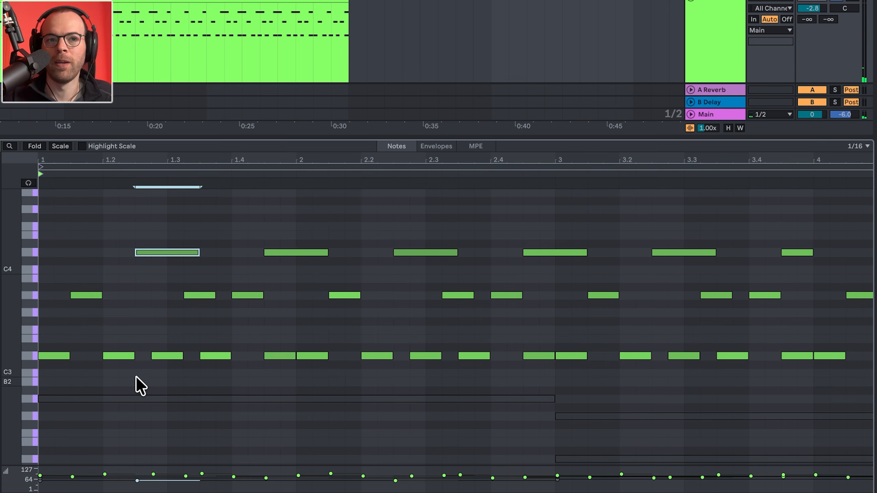
Set the grid to 1/8, shift the D3 note just before beat 1.3 onto the beat, and delete the overlapping A3 note.
{"action": "key", "text": "ctrl+2"}
{"action": "left_click_drag", "start_coordinate": [165, 356], "coordinate": [172, 356]}
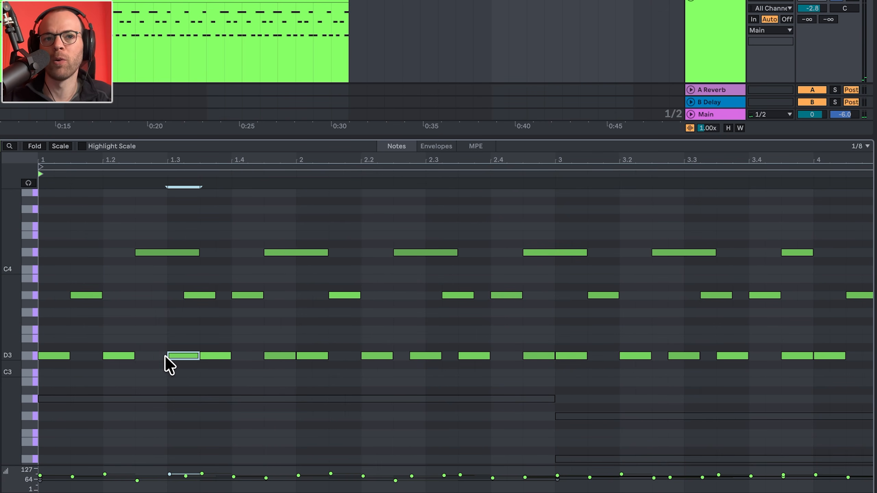
{"action": "left_click", "coordinate": [199, 300]}
{"action": "double_click", "coordinate": [199, 297]}
Raise the D3 note midway between beats 1.3 and 1.4 to A3, and lower the A3 note on beat 1.4 to D3.
{"action": "left_click", "coordinate": [216, 354]}
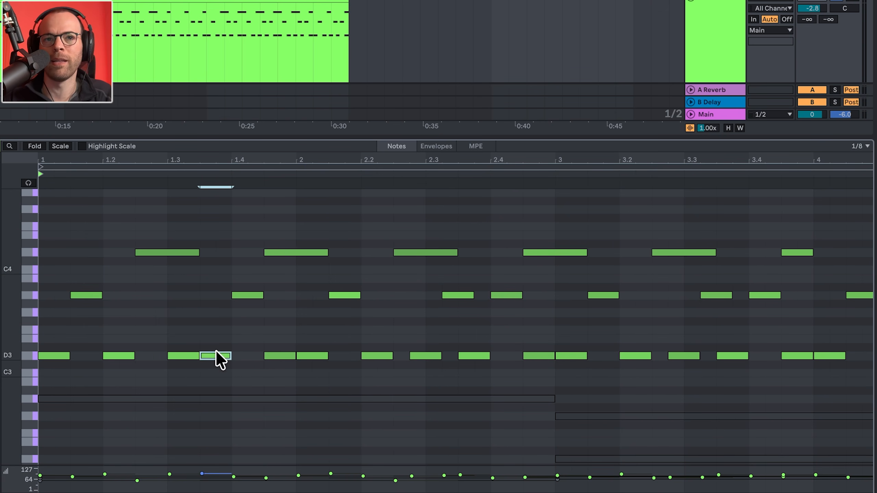
{"action": "left_click", "coordinate": [240, 293]}
{"action": "key", "text": "Down"}
{"action": "key", "text": "Down"}
{"action": "key", "text": "Down"}
{"action": "key", "text": "Down"}
{"action": "key", "text": "Down"}
{"action": "key", "text": "Down"}
{"action": "key", "text": "Down"}
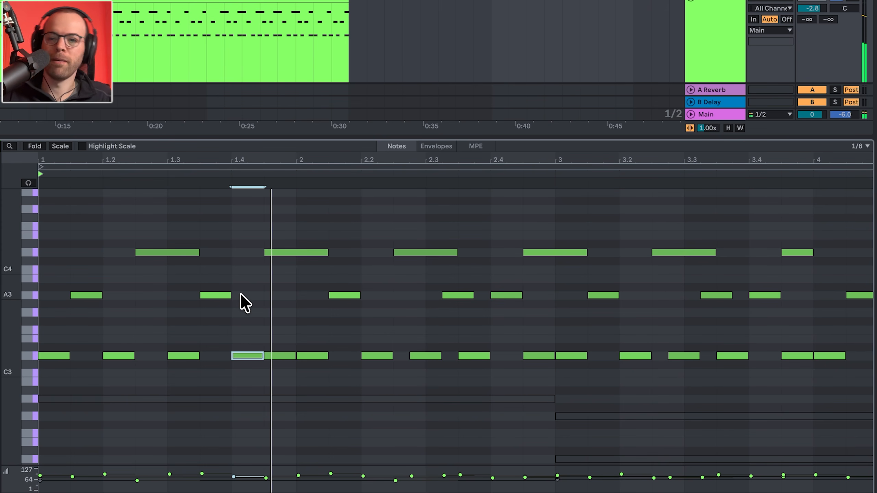
Raise the note on beat 1.4 back to A3 and lower the A3 note just before it.
{"action": "key", "text": "Up"}
{"action": "key", "text": "Up"}
{"action": "key", "text": "Up"}
{"action": "key", "text": "Up"}
{"action": "key", "text": "Up"}
{"action": "key", "text": "Up"}
{"action": "key", "text": "Up"}
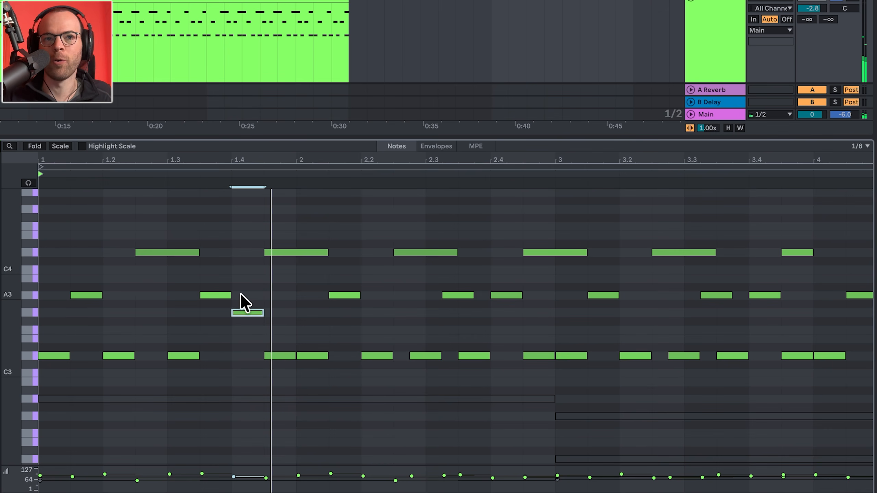
{"action": "left_click", "coordinate": [228, 294]}
{"action": "key", "text": "Down"}
{"action": "key", "text": "Down"}
{"action": "key", "text": "Down"}
{"action": "key", "text": "Down"}
Undo the note edits around beats 1.3 and 1.4 and play the original syncopated pattern.
{"action": "key", "text": "super+z"}
{"action": "key", "text": "super+z"}
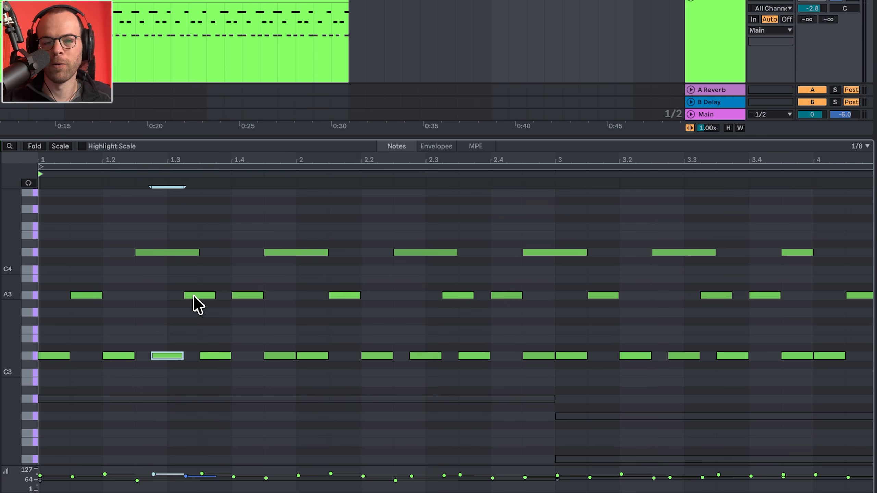
{"action": "key", "text": "space"}
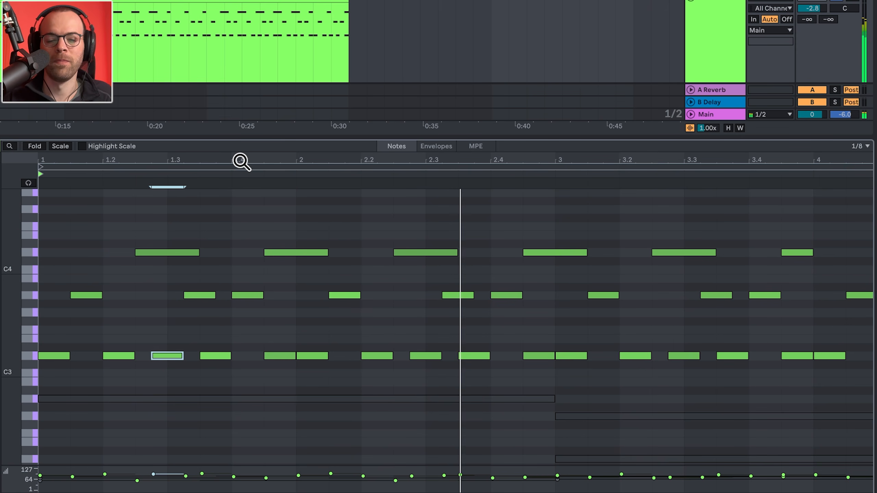
{"action": "left_click_drag", "start_coordinate": [240, 161], "coordinate": [80, 161]}
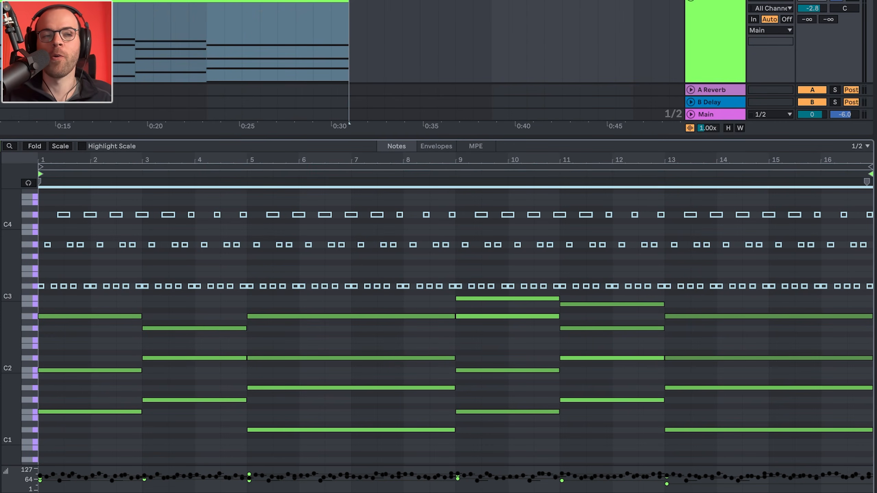
Play the sustained chords alone, reactivate the selected rhythmic pattern notes above them, and play the full clip.
{"action": "key", "text": "space"}
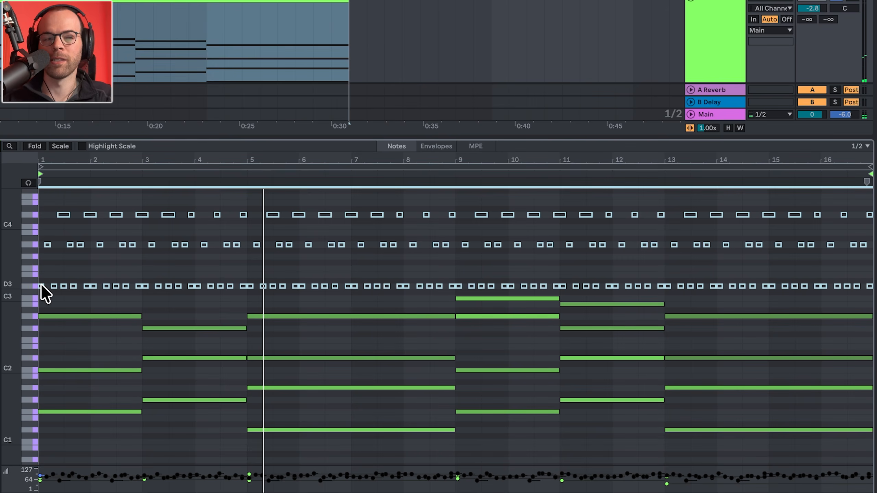
{"action": "key", "text": "0"}
{"action": "key", "text": "space"}
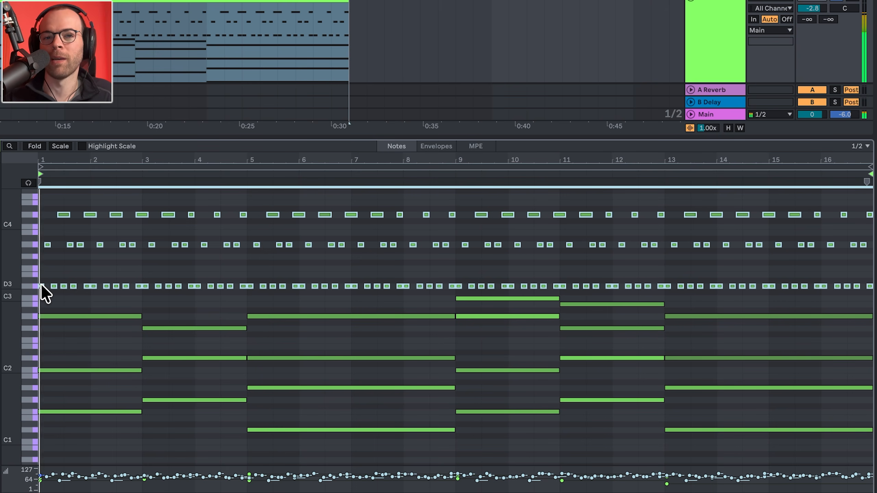
Deactivate the selected rhythmic pattern notes above the chords and audition the notes of the first chord up to A2.
{"action": "key", "text": "0"}
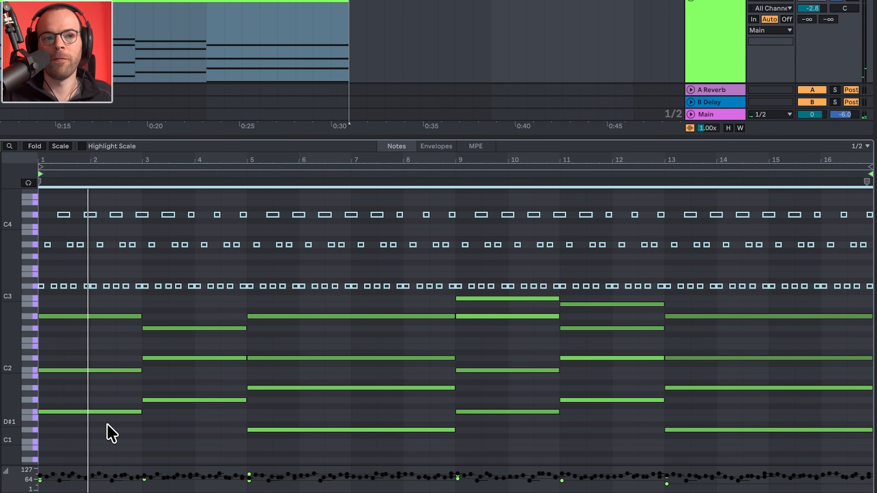
{"action": "left_click_drag", "start_coordinate": [102, 427], "coordinate": [96, 363]}
{"action": "left_click", "coordinate": [94, 317]}
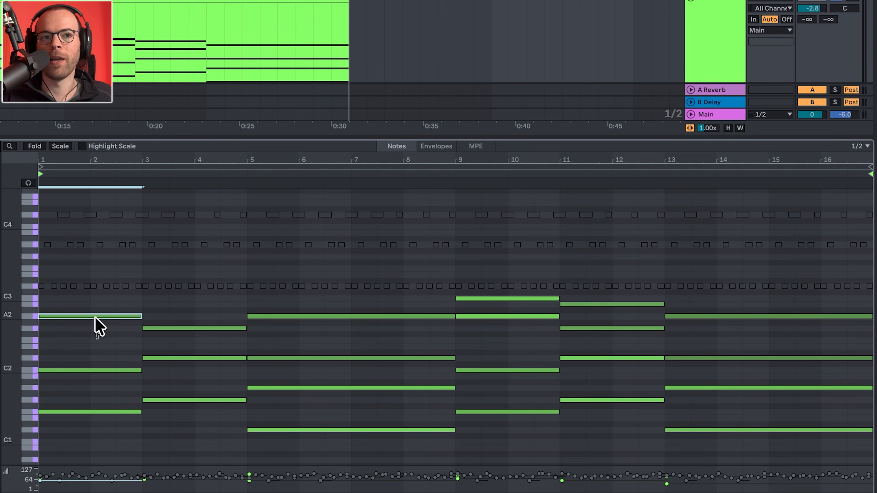
Lower the first chord's A2 note by an octave and raise it back to compare the two voicings.
{"action": "key", "text": "shift+Down"}
{"action": "key", "text": "shift+Right"}
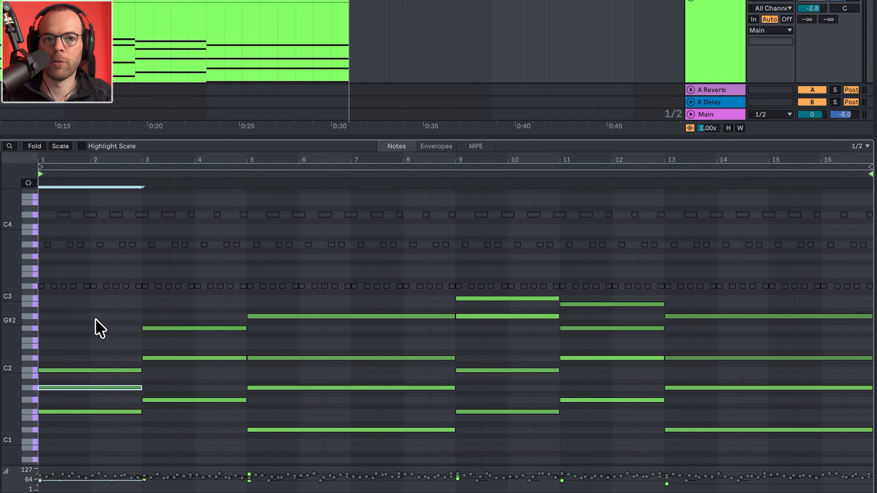
{"action": "key", "text": "shift+Up"}
{"action": "key", "text": "shift+Down"}
{"action": "key", "text": "shift+Up"}
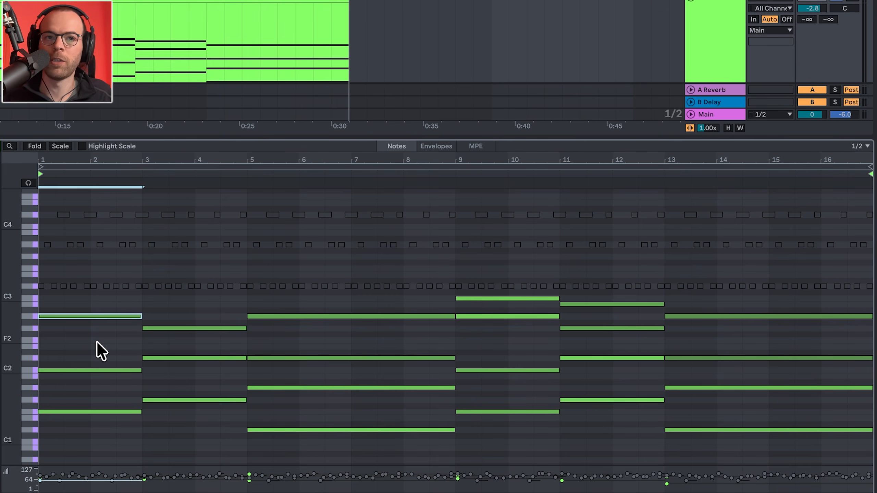
Audition the notes of the bar 3 chord one by one, from G1 through D2 to G2.
{"action": "left_click", "coordinate": [195, 410]}
{"action": "left_click", "coordinate": [186, 400]}
{"action": "left_click", "coordinate": [192, 358]}
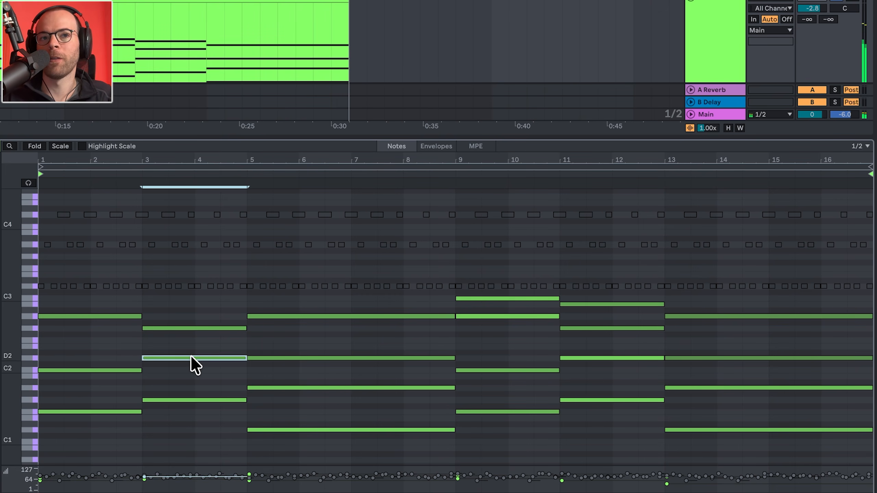
{"action": "left_click", "coordinate": [190, 328]}
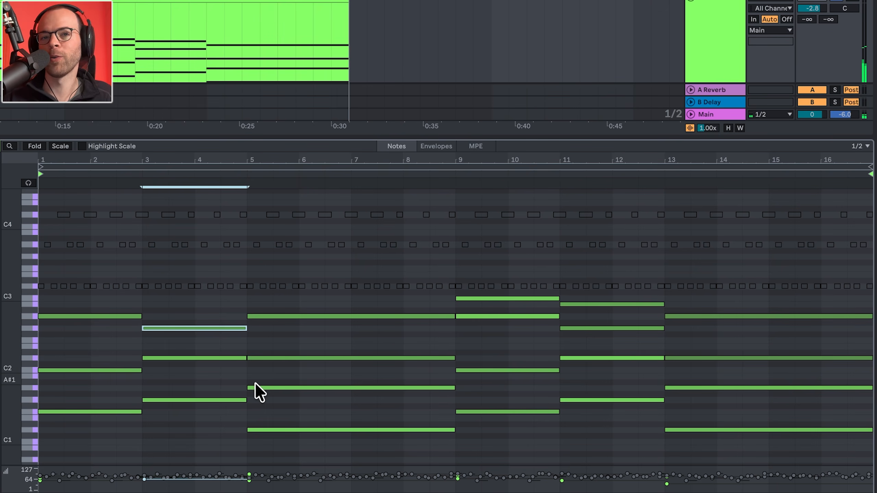
Select all four notes of the sustained chord at bar 5 and play the progression from bar 4.
{"action": "left_click_drag", "start_coordinate": [283, 444], "coordinate": [278, 336]}
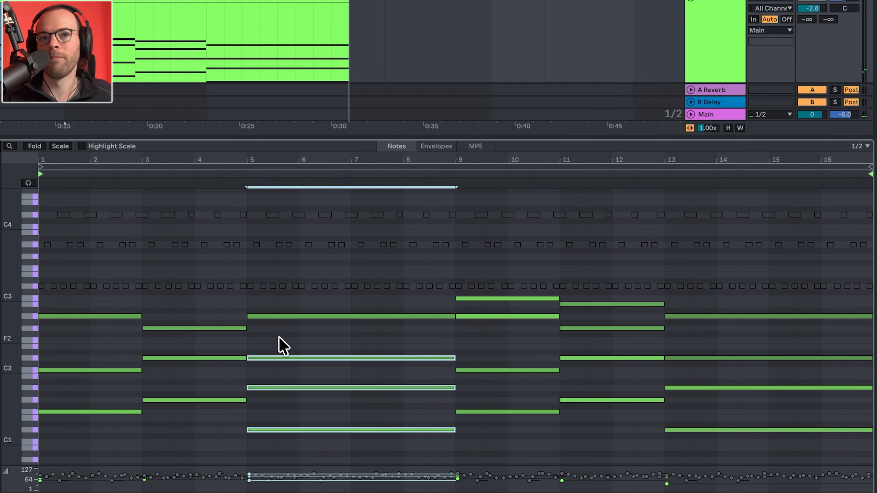
{"action": "left_click", "coordinate": [273, 316], "text": "shift"}
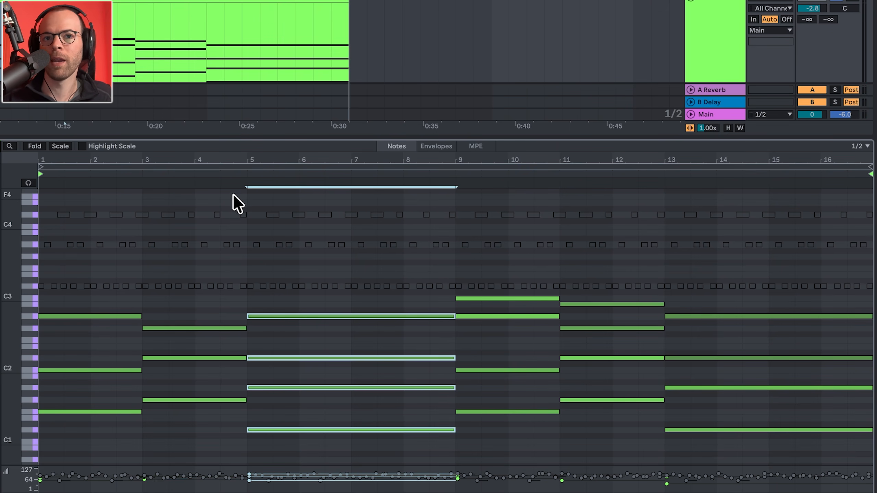
{"action": "left_click", "coordinate": [210, 176]}
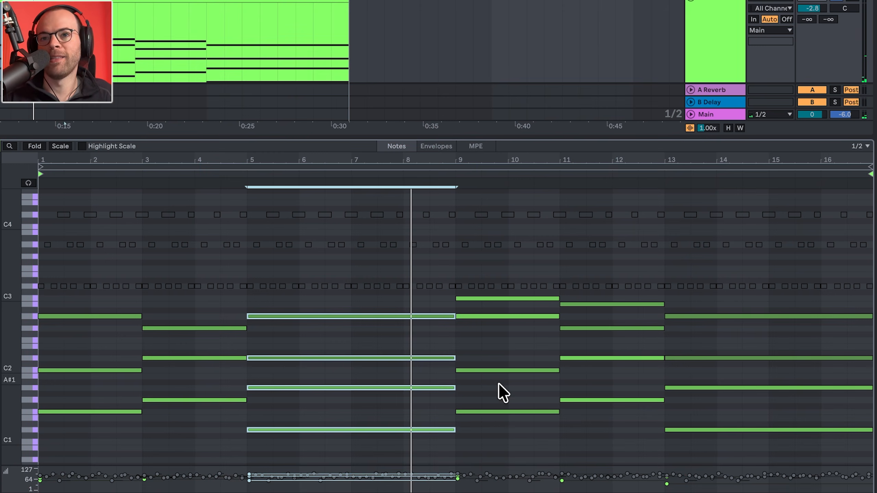
Audition the three lower notes and the top C3 note of the bar 9 chord, and play from just before bar 8.
{"action": "left_click_drag", "start_coordinate": [491, 424], "coordinate": [694, 306]}
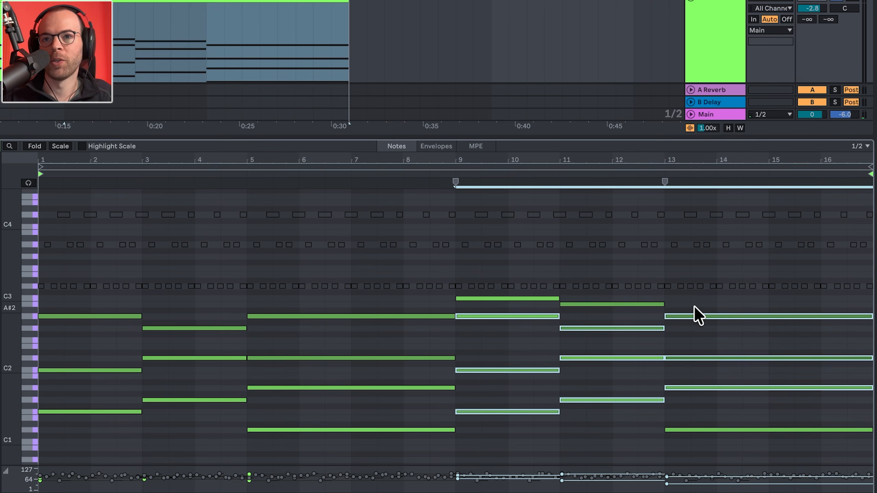
{"action": "left_click", "coordinate": [482, 303]}
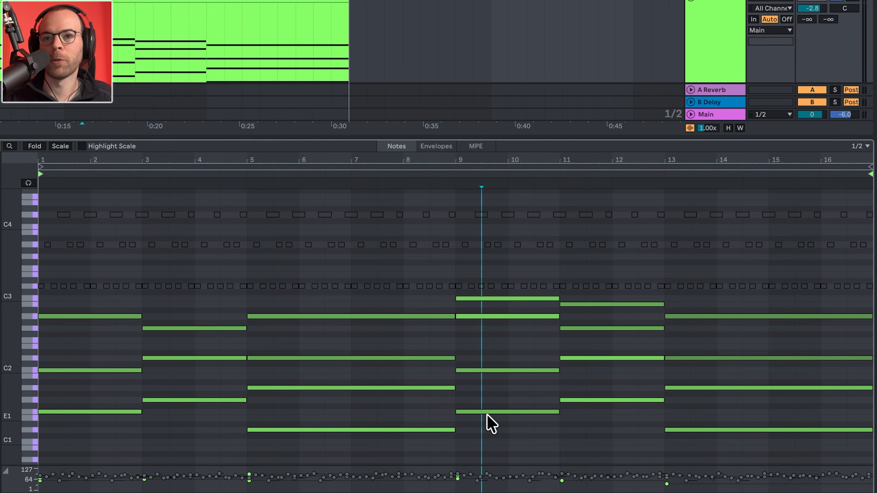
{"action": "left_click_drag", "start_coordinate": [486, 414], "coordinate": [481, 298]}
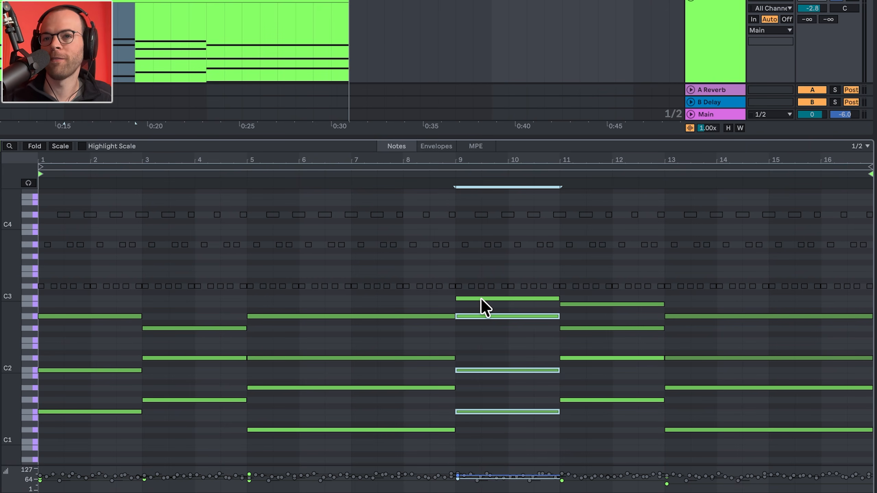
{"action": "left_click", "coordinate": [481, 299]}
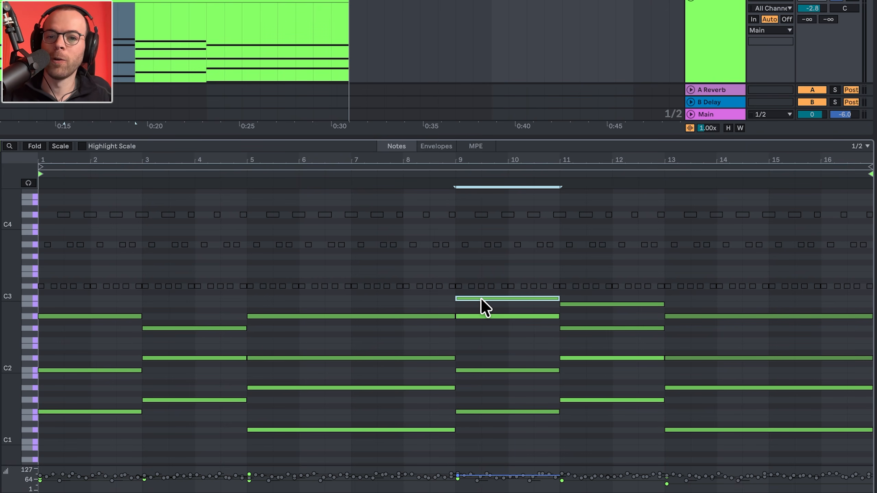
{"action": "left_click", "coordinate": [400, 177]}
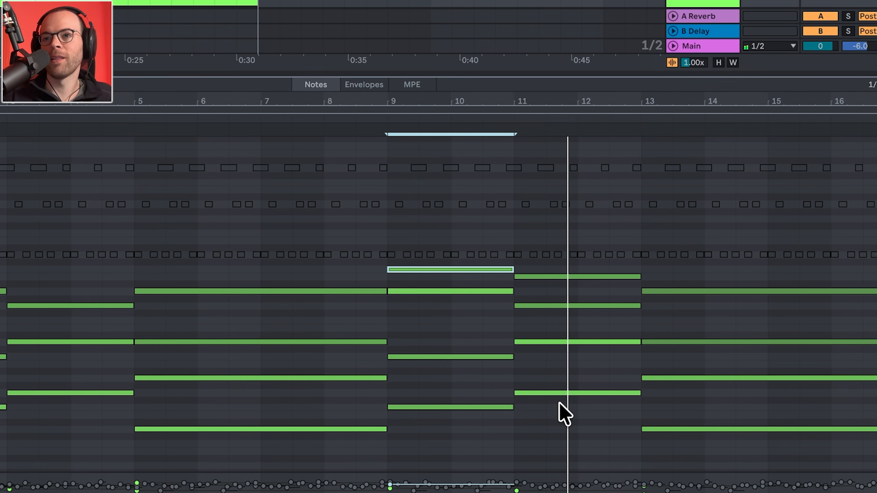
Audition the three lower notes of the bar 11 chord, and single out its G2 and B2 notes.
{"action": "left_click_drag", "start_coordinate": [560, 404], "coordinate": [546, 277]}
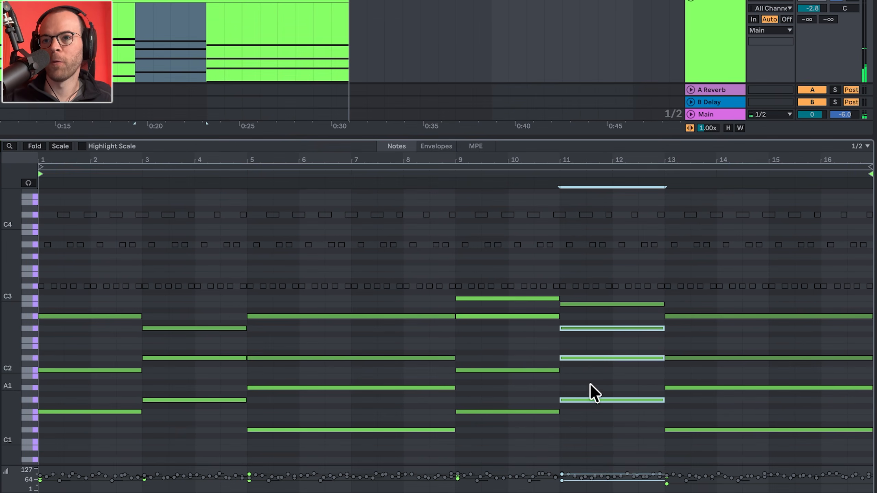
{"action": "left_click", "coordinate": [536, 341]}
{"action": "left_click", "coordinate": [530, 305]}
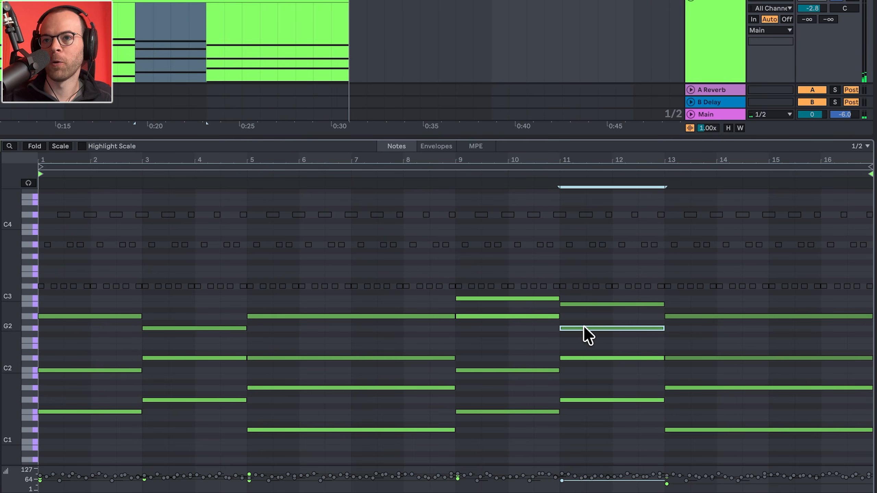
{"action": "left_click", "coordinate": [578, 304]}
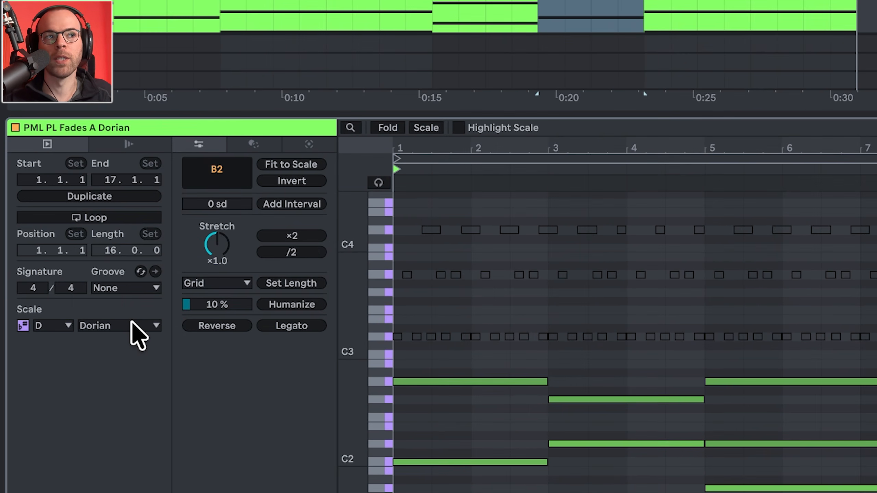
Set the clip's scale to Minor, select the B2 note of the bar 11 chord, and play from bar 12.
{"action": "left_click", "coordinate": [137, 328]}
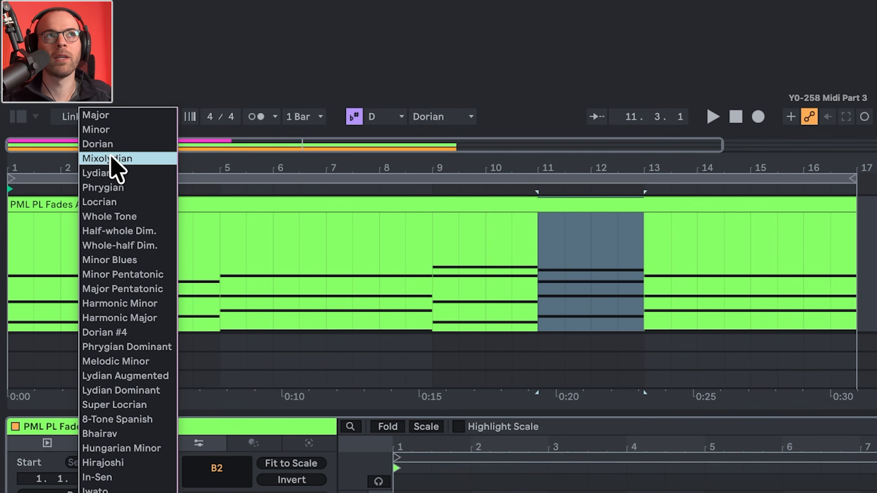
{"action": "left_click", "coordinate": [112, 130]}
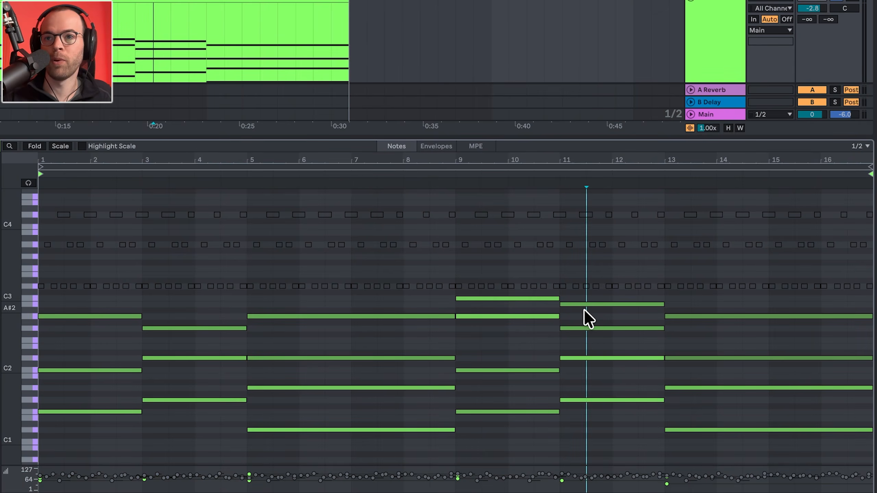
{"action": "left_click", "coordinate": [583, 304]}
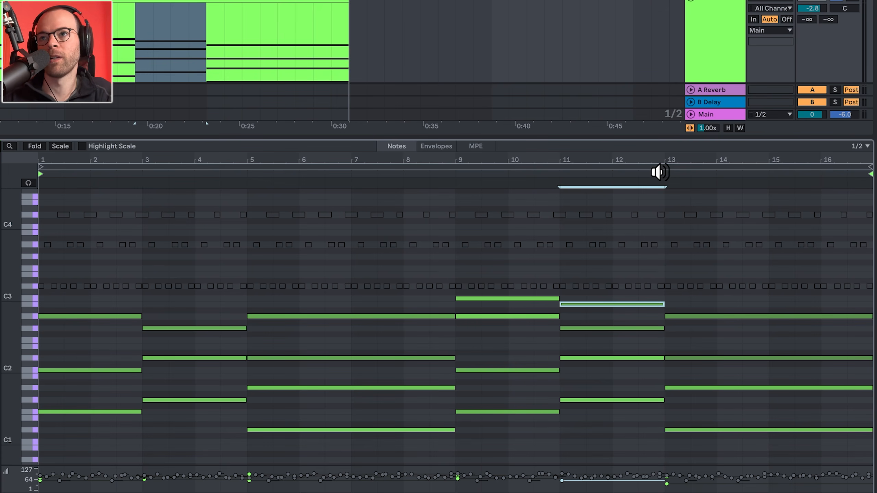
{"action": "left_click", "coordinate": [626, 173]}
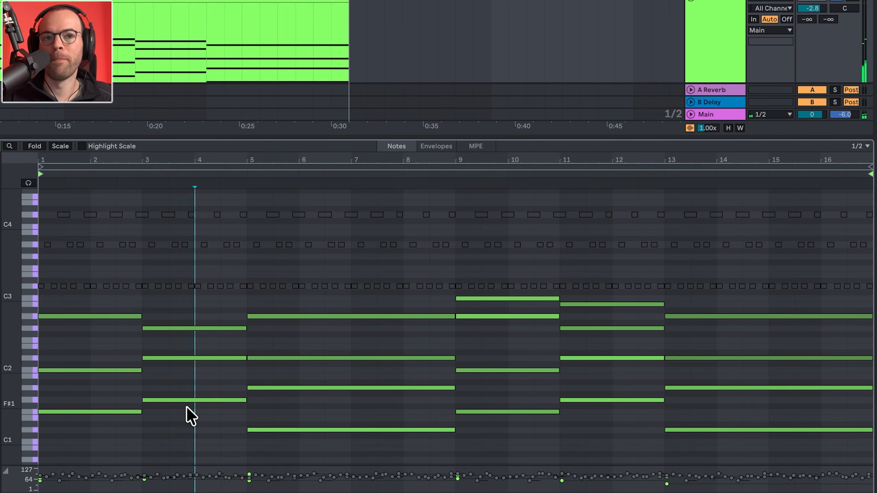
Select the three-note chord at bar 3 and the four-note chord at bar 11 to compare their voicings.
{"action": "left_click_drag", "start_coordinate": [186, 406], "coordinate": [182, 322]}
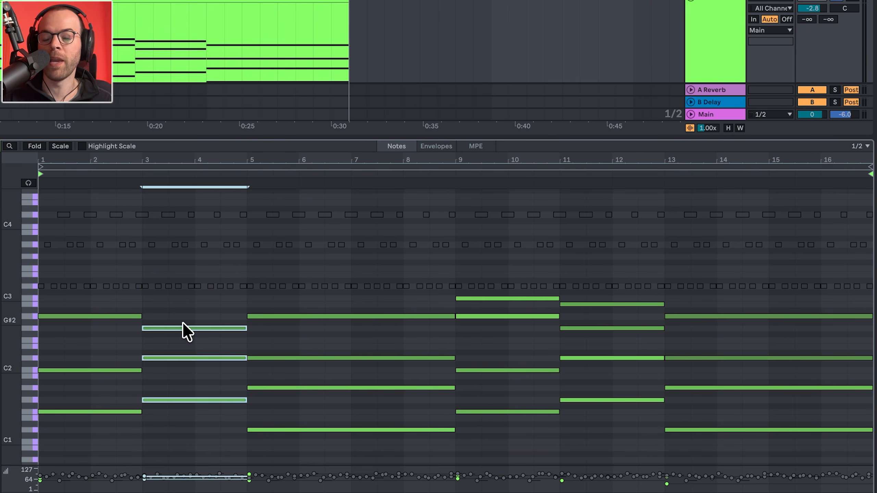
{"action": "left_click_drag", "start_coordinate": [587, 410], "coordinate": [581, 300]}
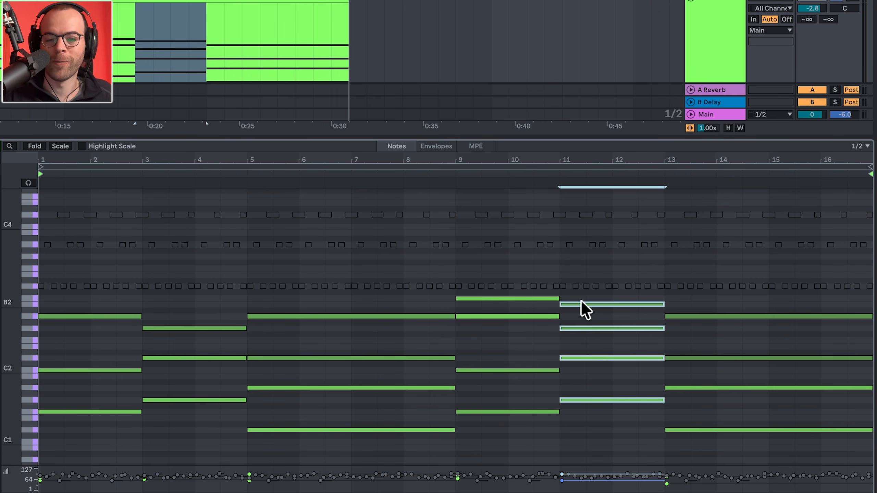
{"action": "left_click", "coordinate": [580, 318]}
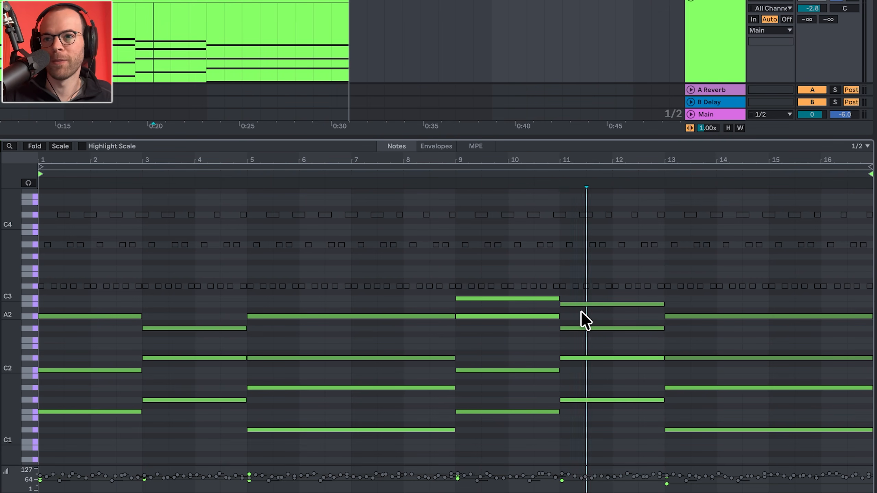
Reactivate all rhythmic pattern notes above the sustained chords and play the full clip.
{"action": "left_click", "coordinate": [524, 299]}
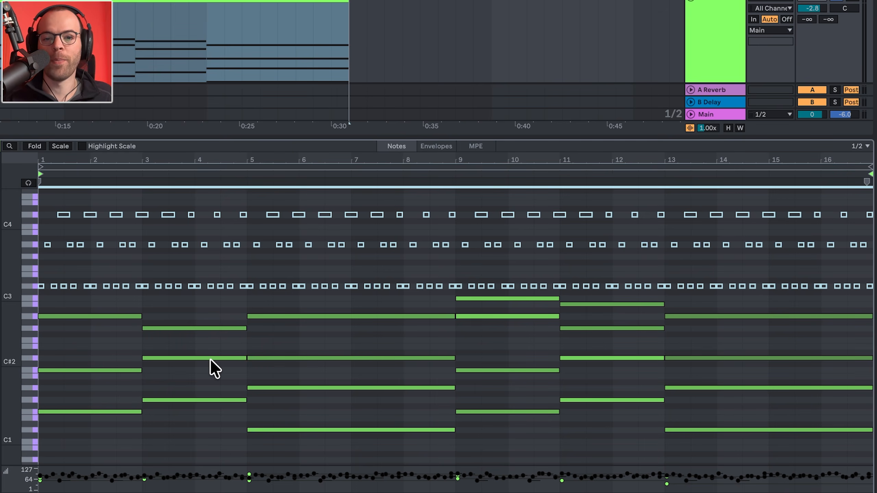
{"action": "key", "text": "0"}
{"action": "key", "text": "space"}
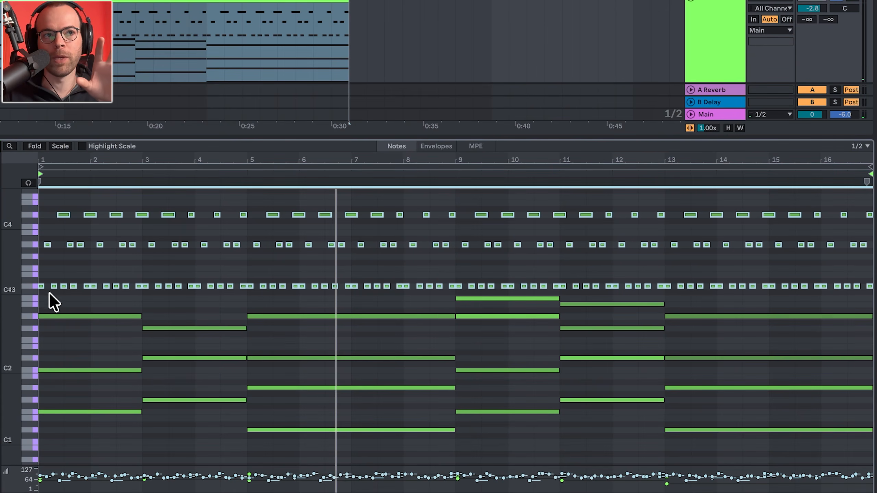
Select the rhythmic pattern notes over the first four bars, and the top chord notes at bars 9 and 11.
{"action": "left_click_drag", "start_coordinate": [43, 293], "coordinate": [258, 208]}
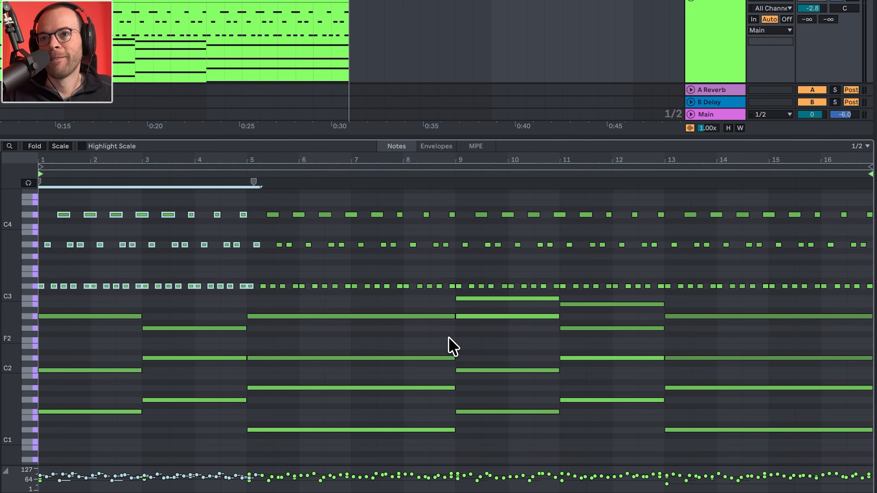
{"action": "left_click_drag", "start_coordinate": [518, 306], "coordinate": [575, 296]}
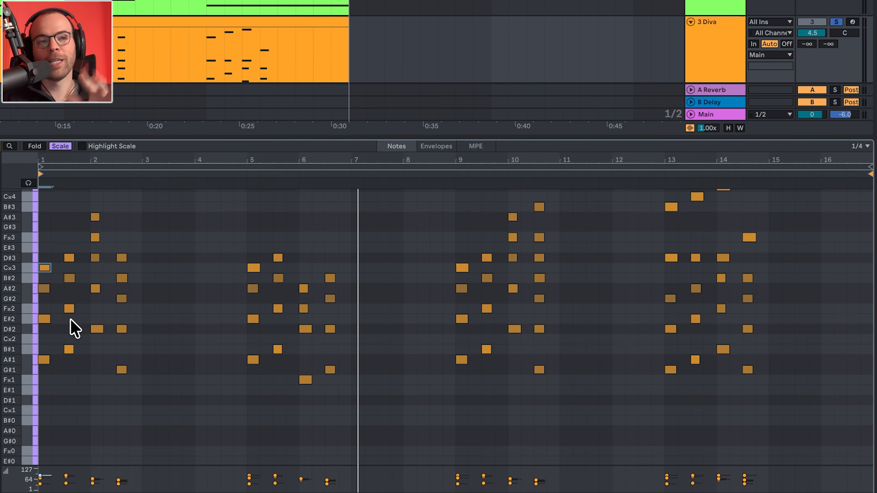
Examine the E#2 and Cx3 notes of the Diva clip's first chord and the B#2 and D#3 notes of its fourth chord.
{"action": "left_click_drag", "start_coordinate": [21, 322], "coordinate": [38, 316]}
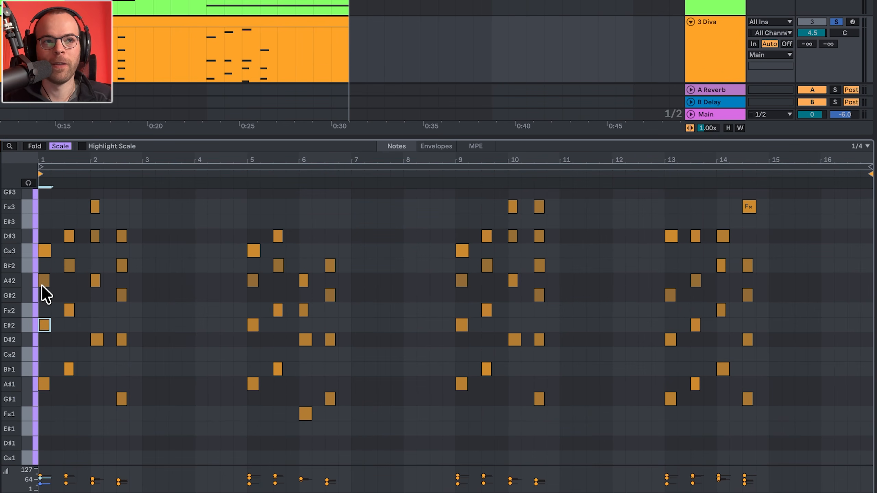
{"action": "left_click", "coordinate": [41, 252]}
{"action": "key", "text": "shift+Down"}
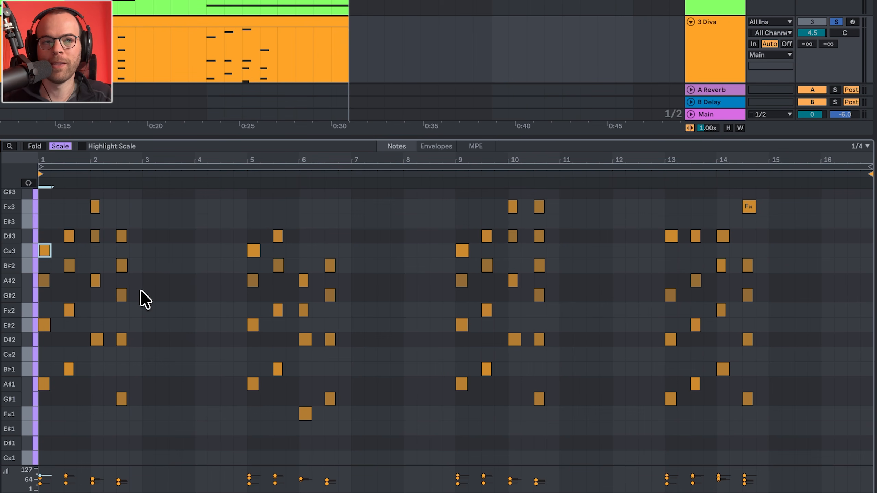
{"action": "left_click_drag", "start_coordinate": [139, 274], "coordinate": [120, 233]}
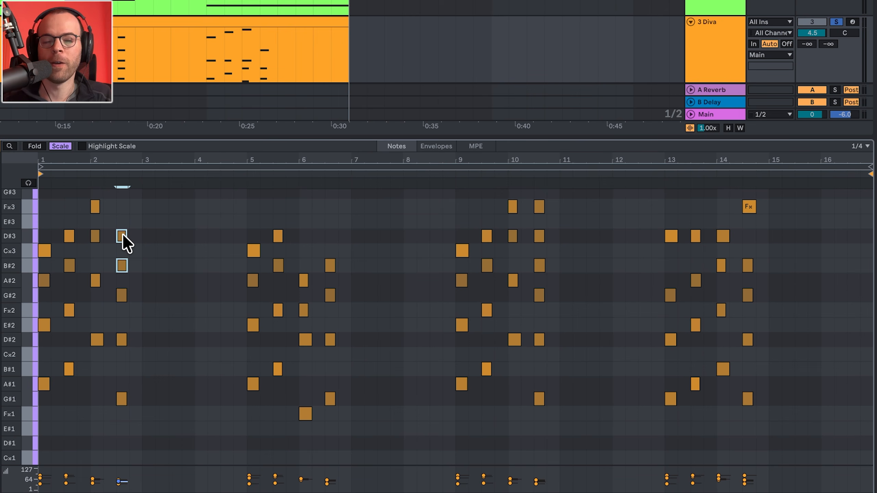
Play the Diva clip's first phrase of short chords, pause, and resume playback through the second phrase.
{"action": "key", "text": "space"}
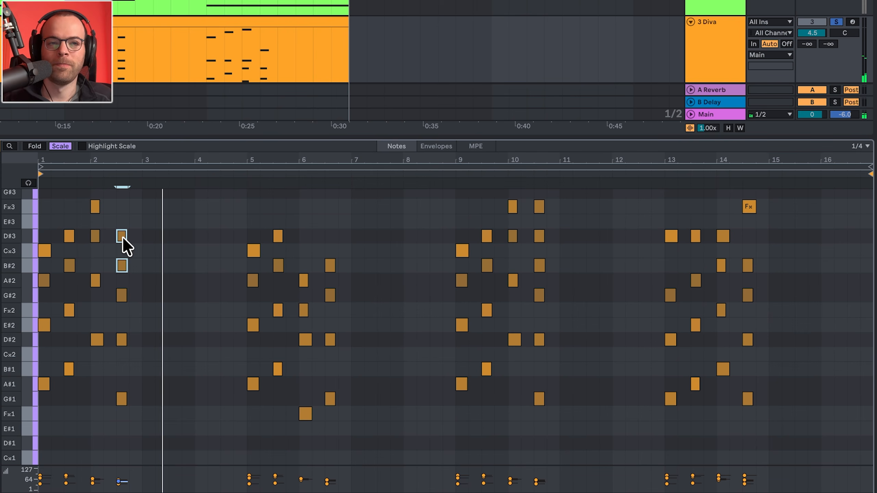
{"action": "key", "text": "space"}
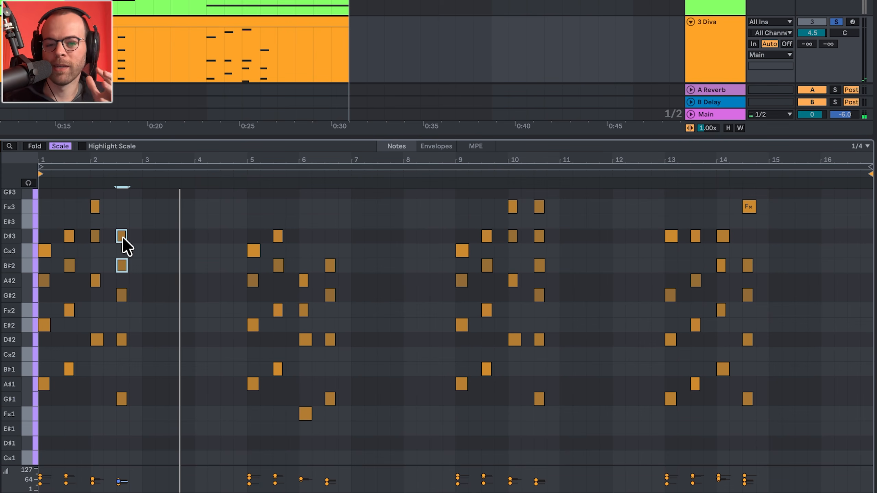
{"action": "key", "text": "space"}
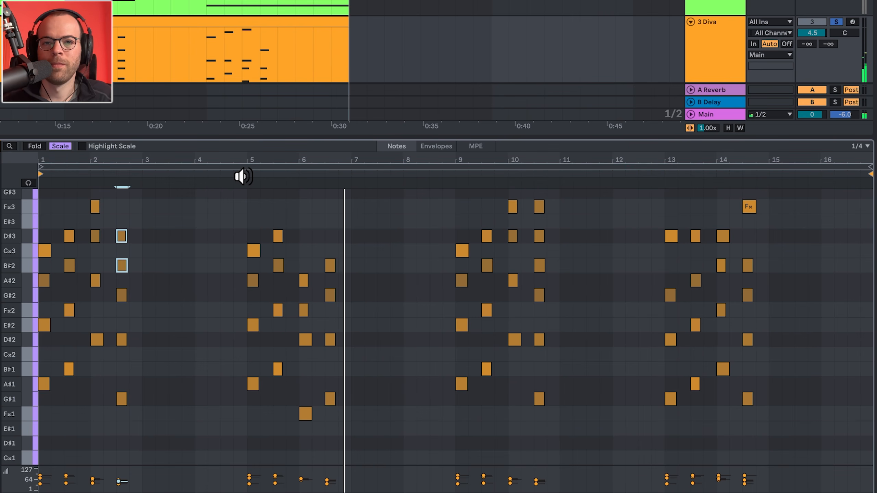
{"action": "key", "text": "space"}
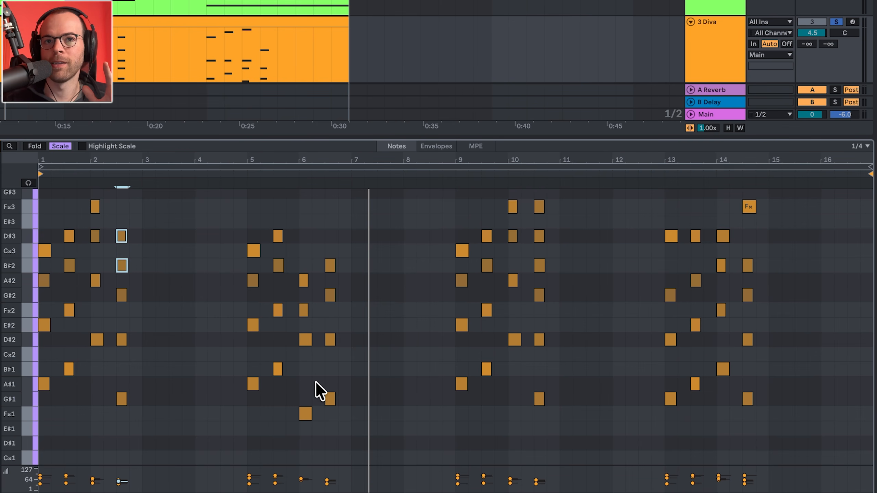
Replay the Diva clip's first two phrases and single out the Fx1 and A#2 notes of the chord at bar 6.
{"action": "left_click", "coordinate": [243, 170]}
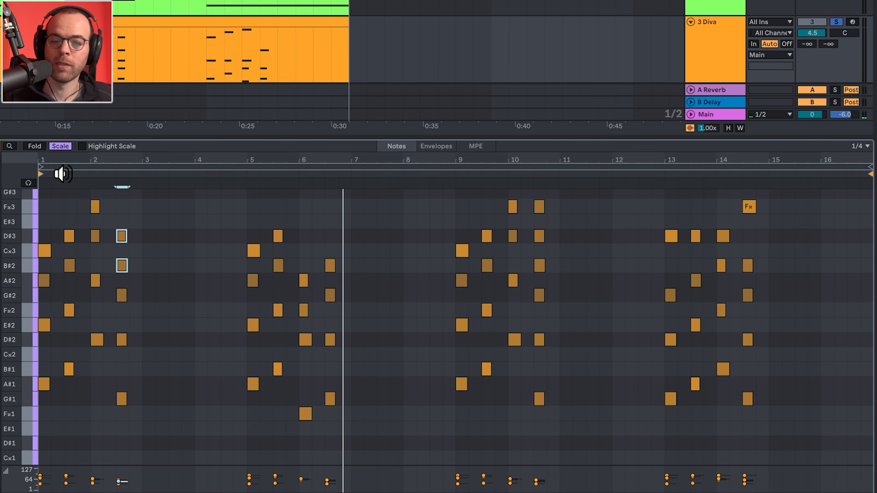
{"action": "left_click", "coordinate": [79, 172]}
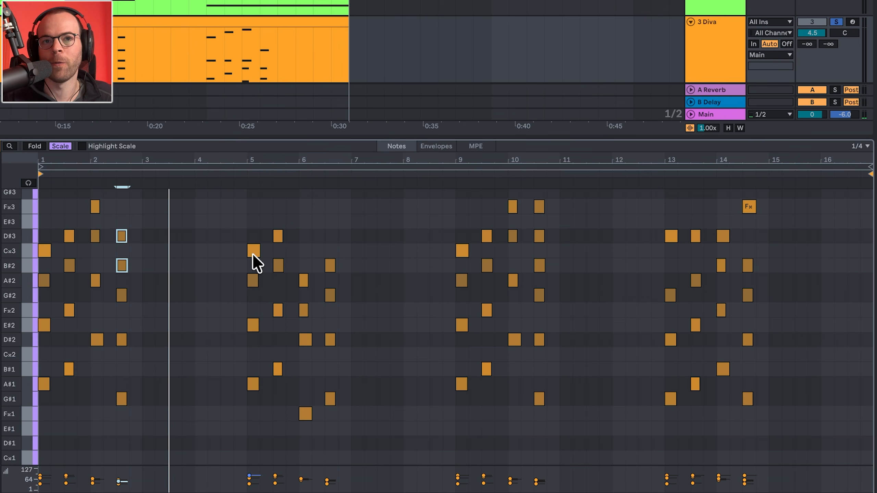
{"action": "left_click", "coordinate": [306, 415]}
{"action": "left_click", "coordinate": [287, 422]}
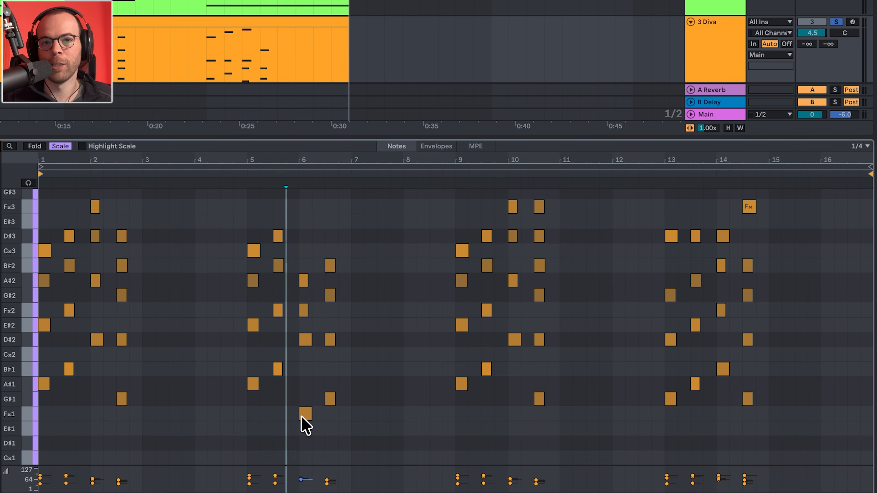
{"action": "left_click", "coordinate": [307, 415]}
{"action": "left_click", "coordinate": [309, 347]}
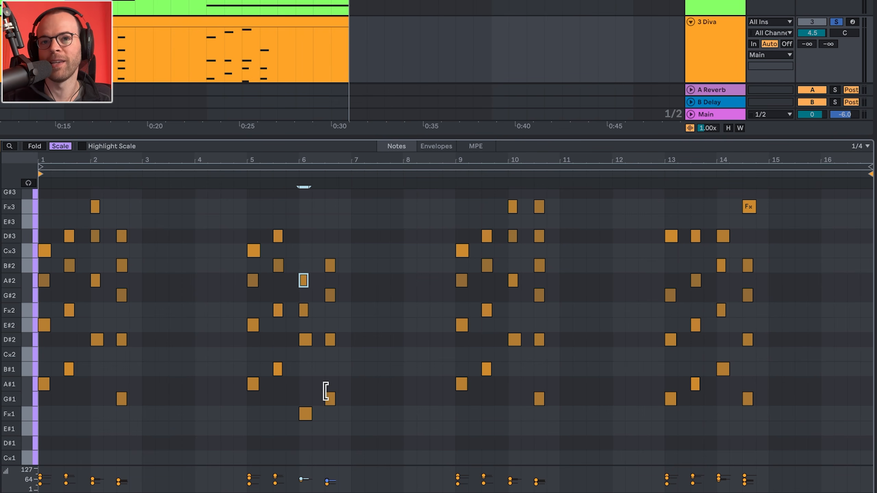
{"action": "left_click", "coordinate": [272, 175]}
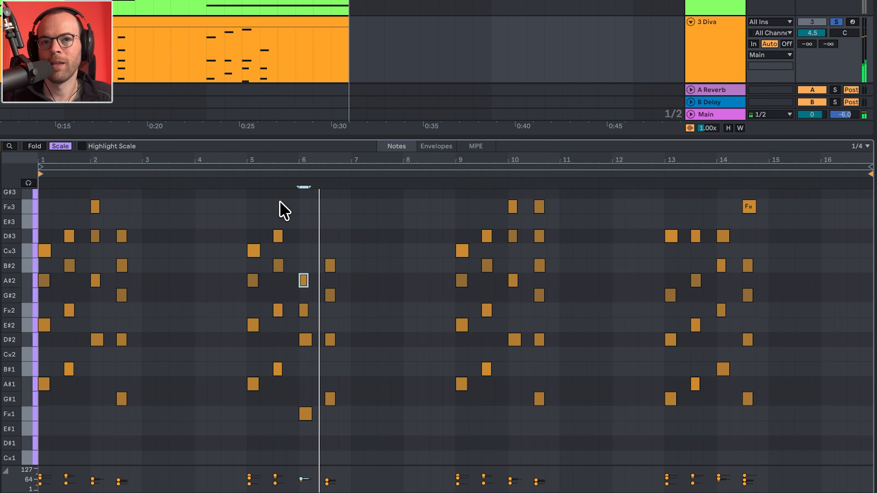
Lower the D#2 note of the bar 6 chord to Cx2, audition the phrase, and restore the note for comparison.
{"action": "key", "text": "space"}
{"action": "left_click", "coordinate": [301, 339]}
{"action": "key", "text": "Down"}
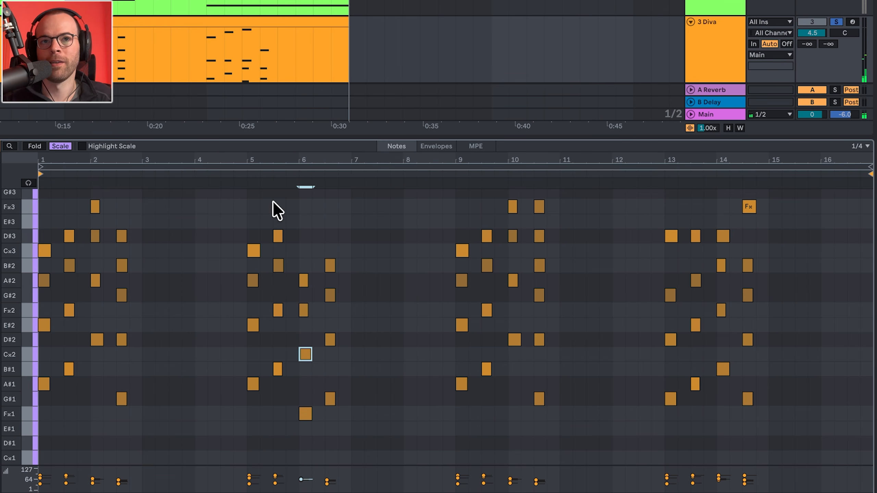
{"action": "left_click", "coordinate": [270, 176]}
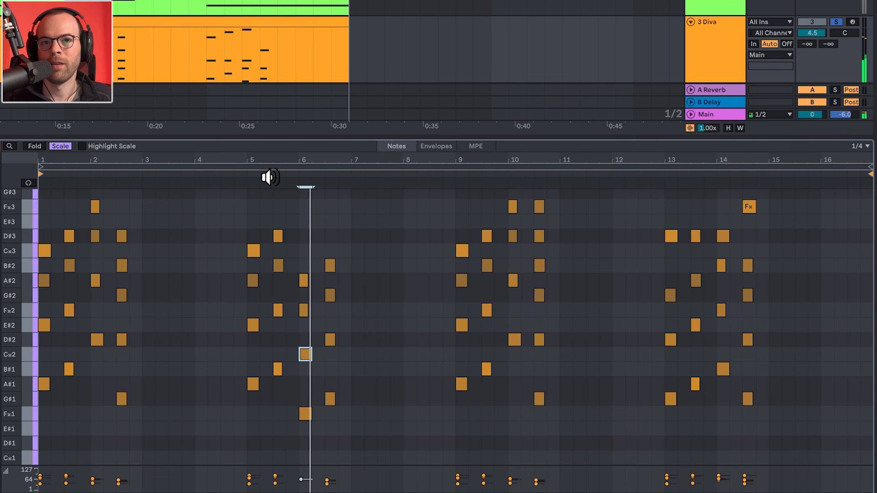
{"action": "key", "text": "Up"}
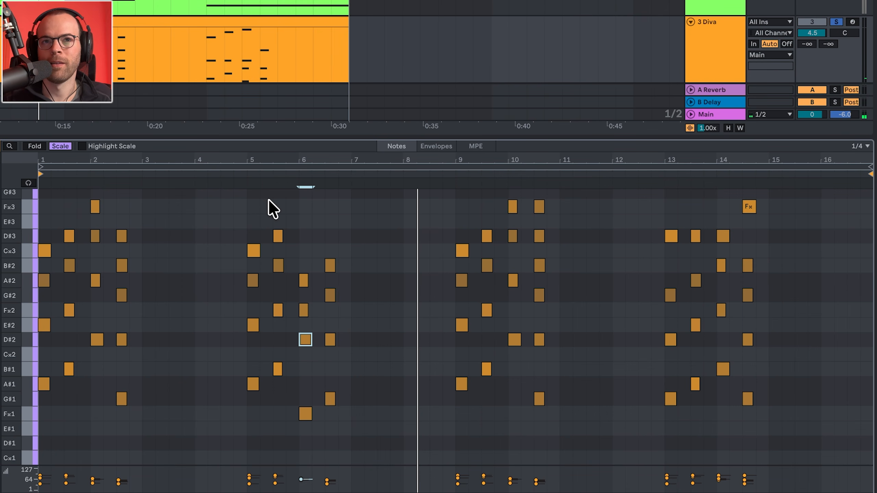
{"action": "left_click", "coordinate": [270, 176]}
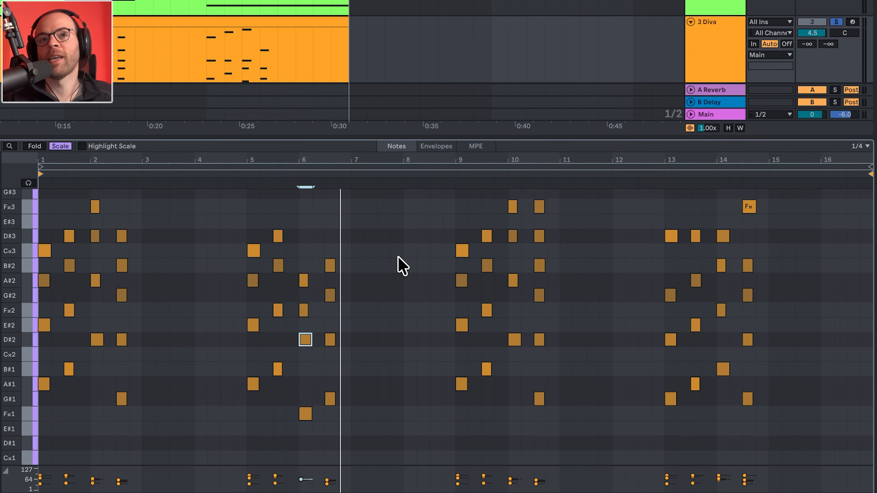
Transpose the B#3 and Fx3 notes of the last bar 10 chord down an octave and back up.
{"action": "scroll", "coordinate": [403, 261], "scroll_direction": "up", "scroll_amount": 3}
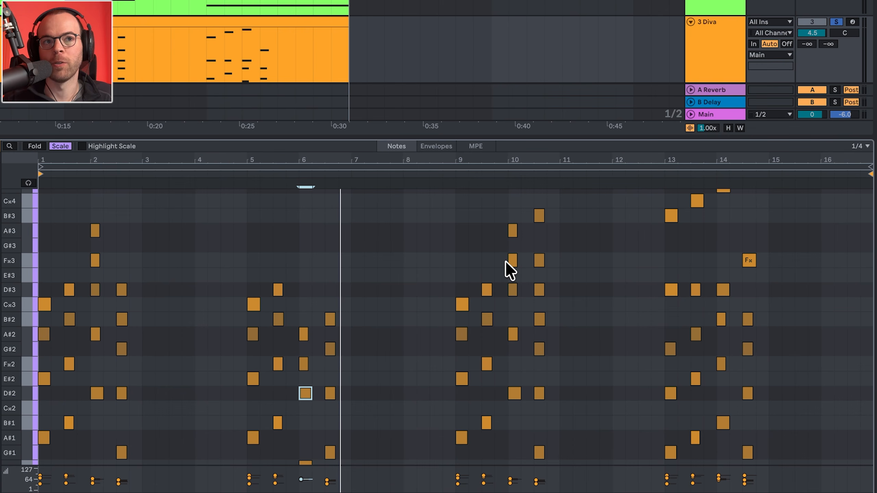
{"action": "left_click", "coordinate": [539, 260]}
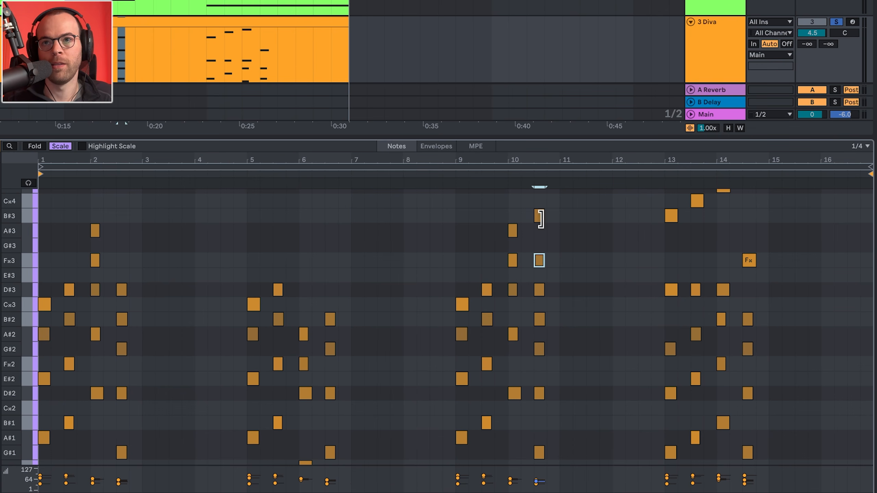
{"action": "key", "text": "shift+Down"}
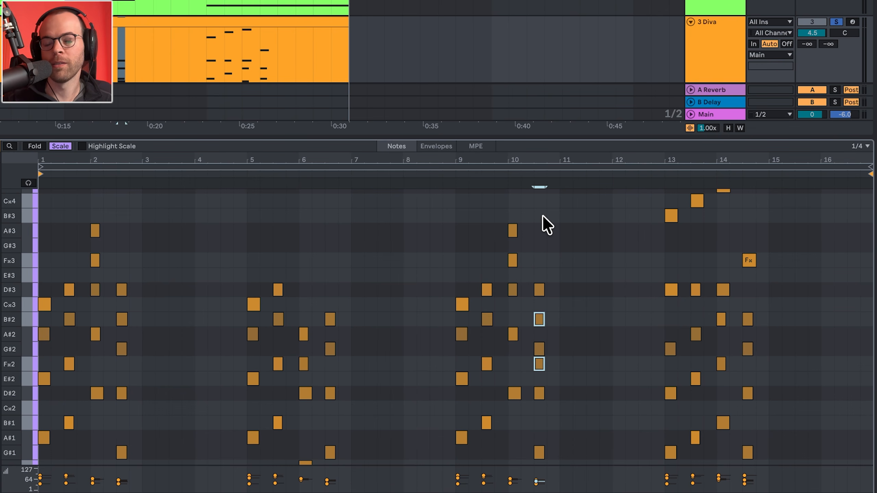
{"action": "scroll", "coordinate": [542, 216], "scroll_direction": "down", "scroll_amount": 4}
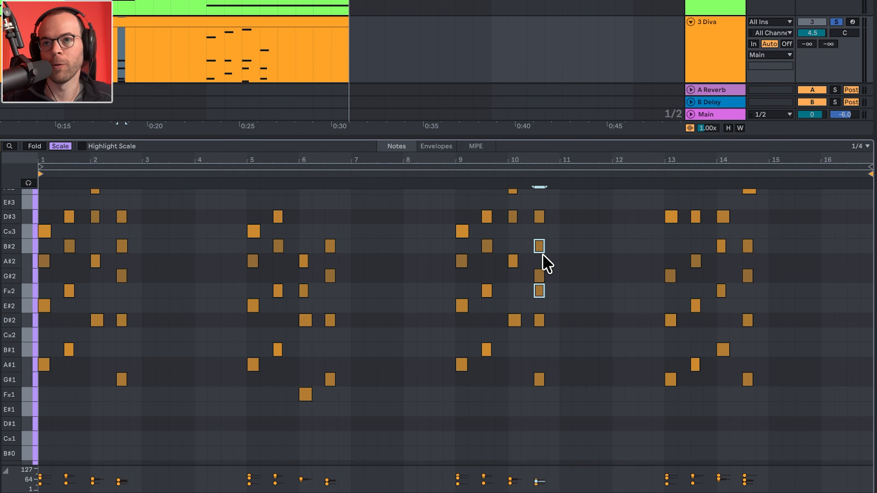
{"action": "key", "text": "shift+Up"}
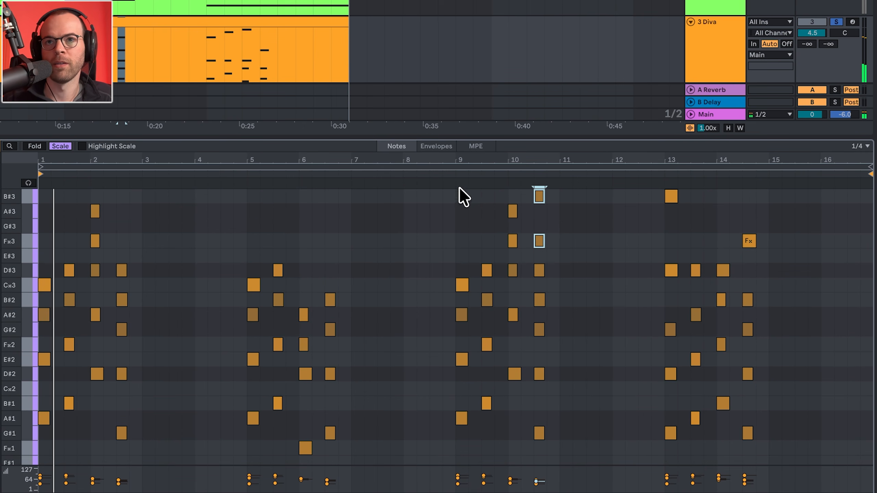
Play the third phrase from bar 9 twice and the fourth phrase from bar 13.
{"action": "left_click", "coordinate": [450, 174]}
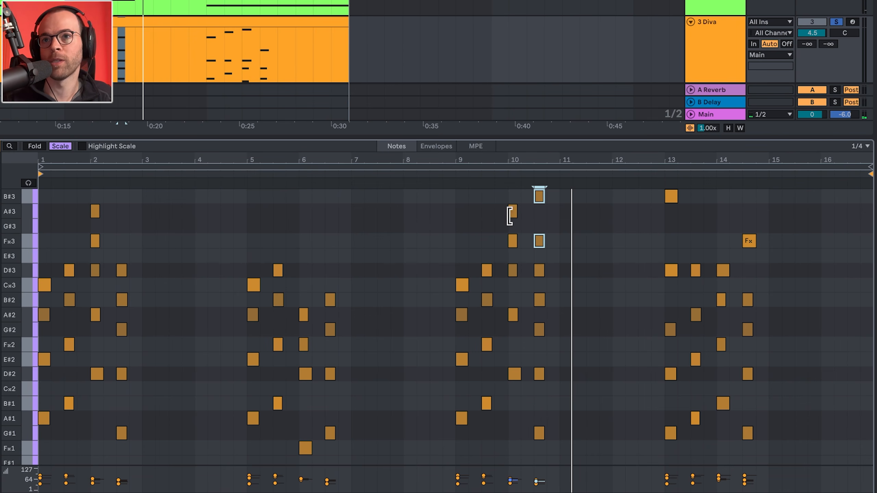
{"action": "left_click", "coordinate": [464, 173]}
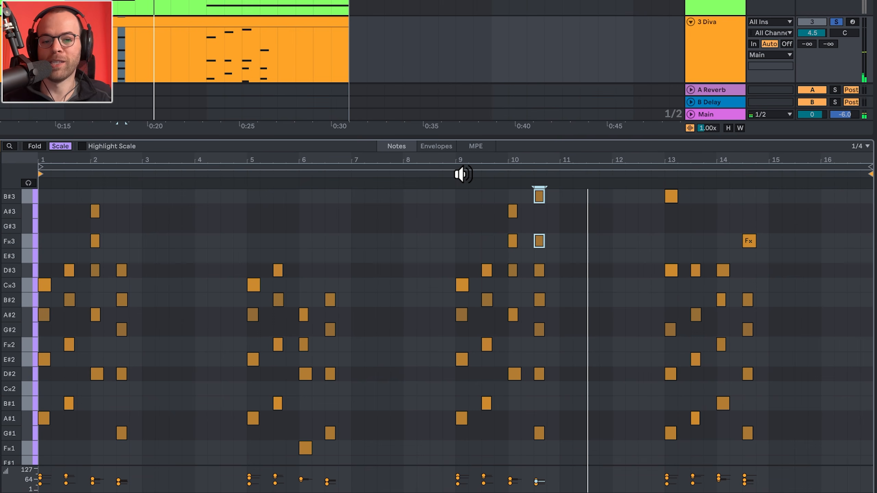
{"action": "left_click", "coordinate": [649, 173]}
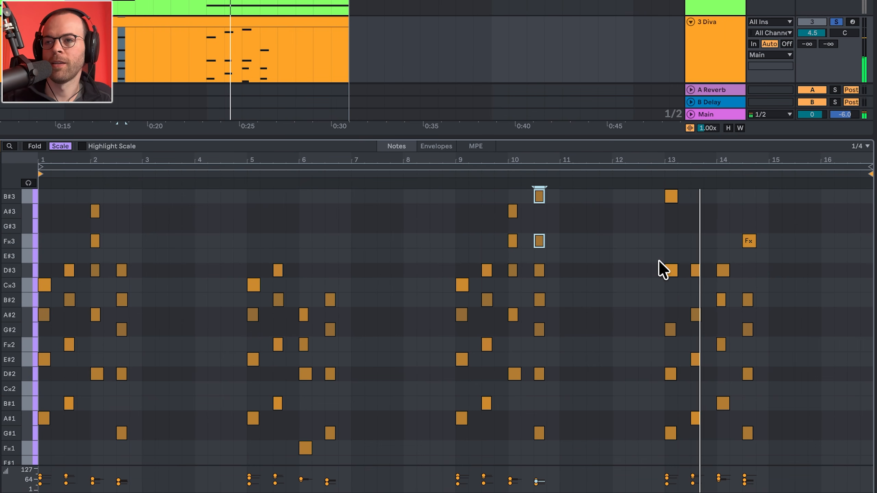
Select the B#3, Cx4 and D#4 melody notes at bars 13 and 14, and transpose them down an octave and back up.
{"action": "scroll", "coordinate": [660, 265], "scroll_direction": "up", "scroll_amount": 2}
{"action": "scroll", "coordinate": [660, 268], "scroll_direction": "up", "scroll_amount": 1}
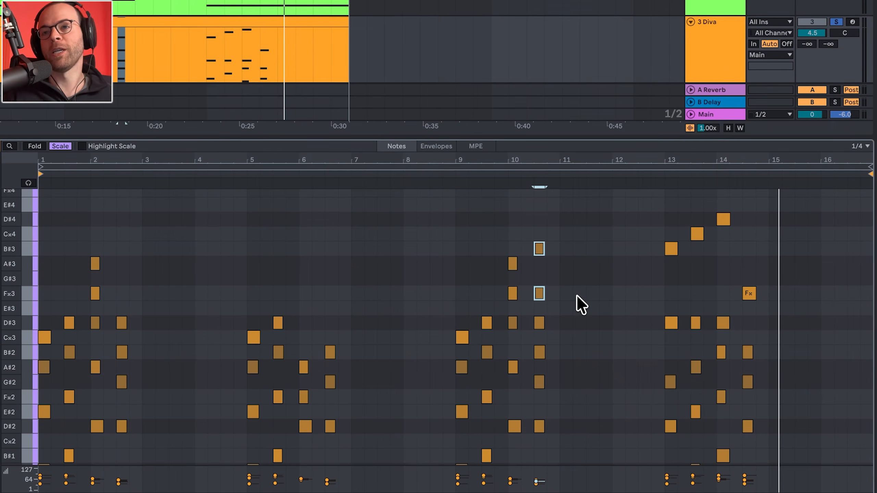
{"action": "scroll", "coordinate": [638, 278], "scroll_direction": "down", "scroll_amount": 2}
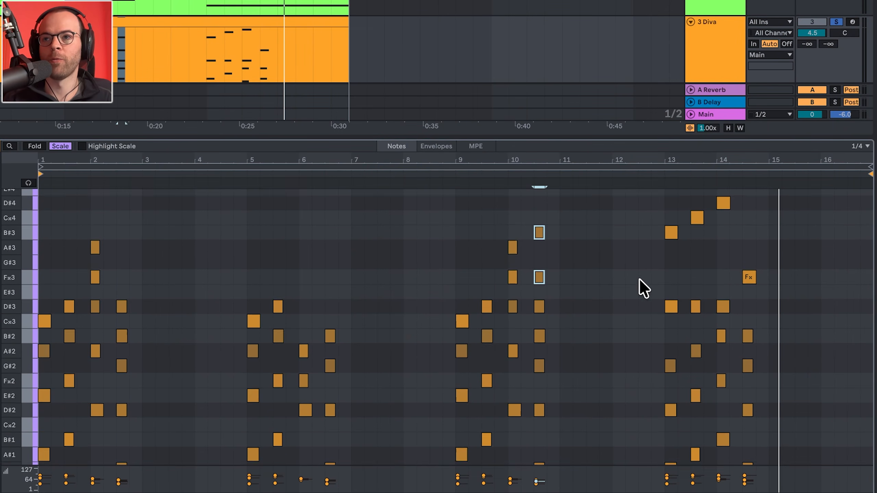
{"action": "scroll", "coordinate": [669, 247], "scroll_direction": "up", "scroll_amount": 2}
{"action": "left_click_drag", "start_coordinate": [660, 266], "coordinate": [742, 209]}
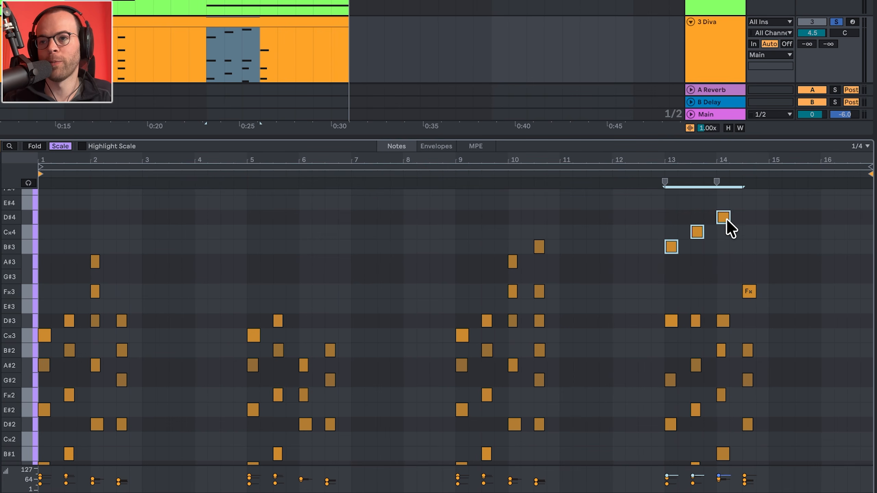
{"action": "key", "text": "shift+Down"}
{"action": "key", "text": "shift+Up"}
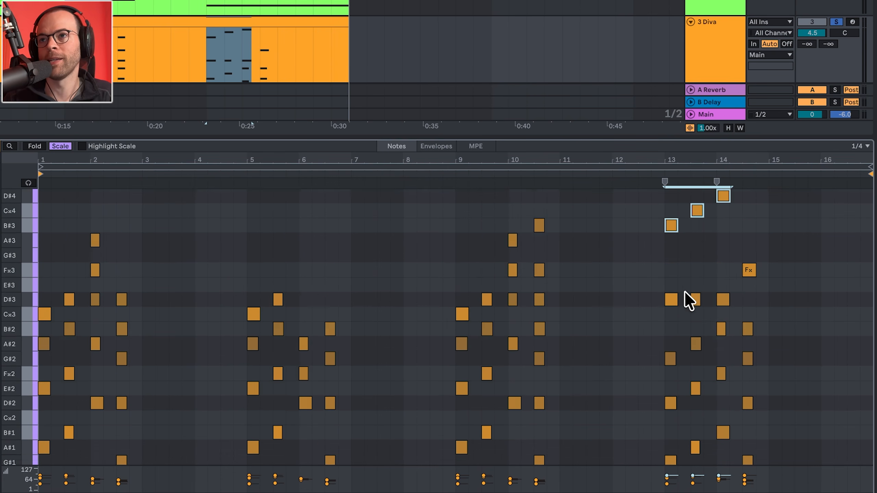
Audition the third and fourth phrases while singling out the top B#3 note at bar 10 and the Fx3 note at bar 14.
{"action": "key", "text": "space"}
{"action": "left_click", "coordinate": [456, 177]}
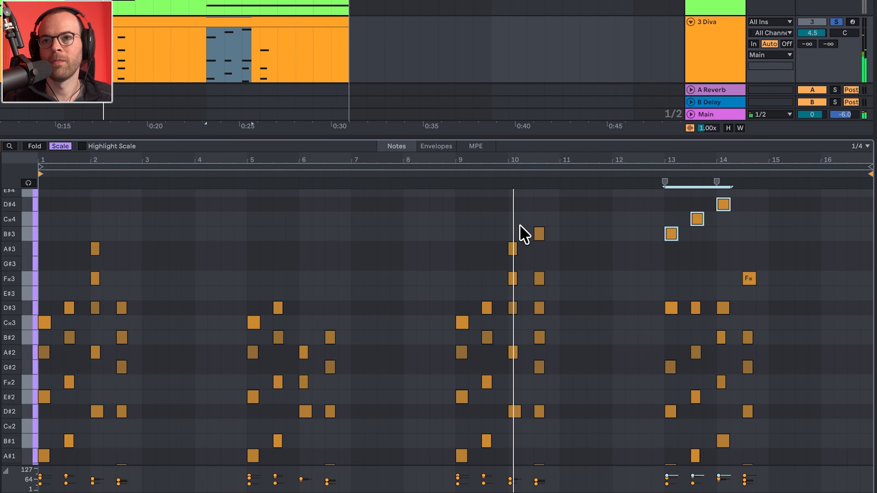
{"action": "left_click", "coordinate": [538, 234]}
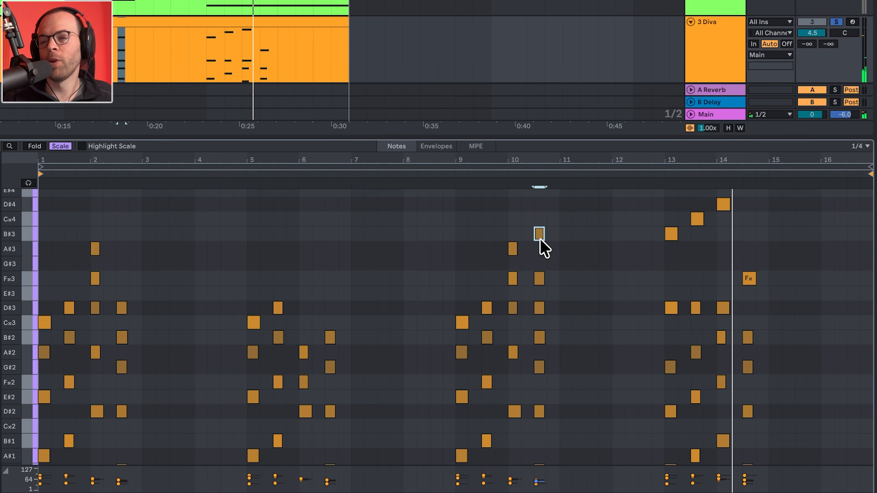
{"action": "left_click", "coordinate": [656, 174]}
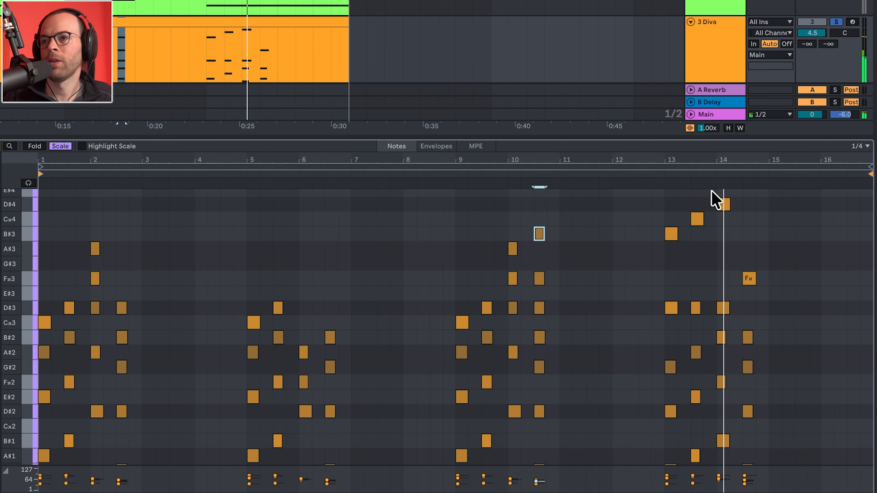
{"action": "left_click", "coordinate": [748, 278]}
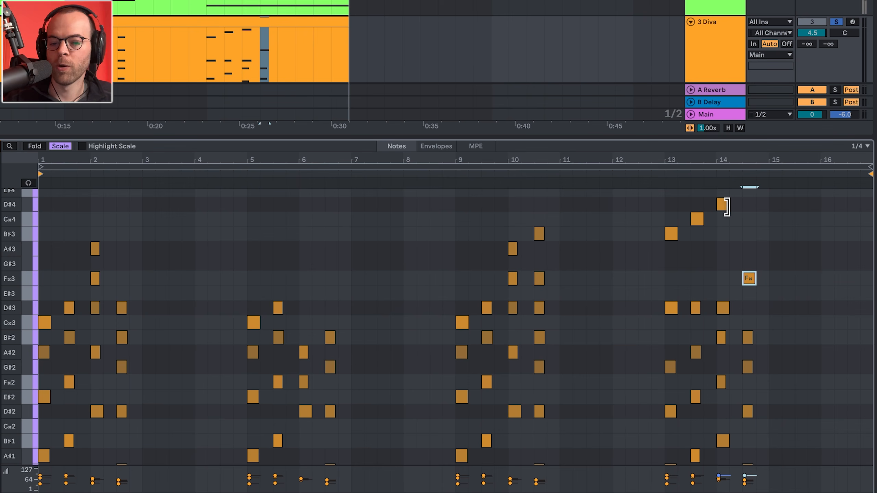
{"action": "left_click", "coordinate": [654, 176]}
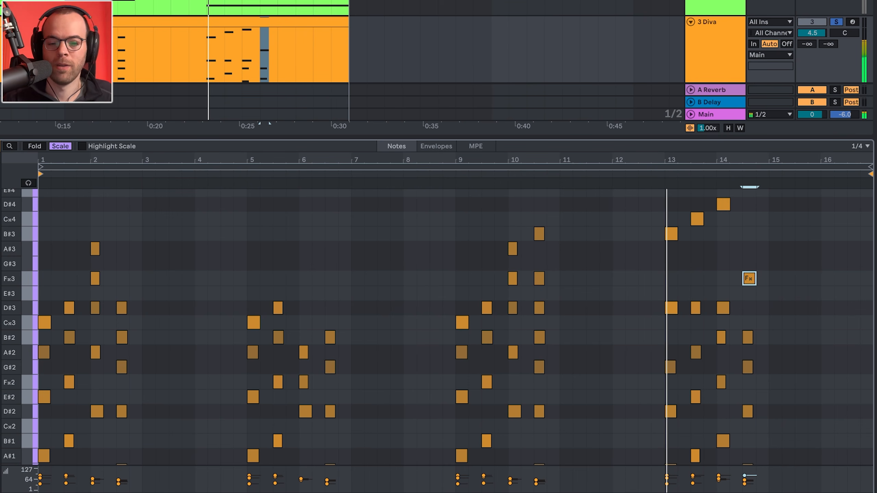